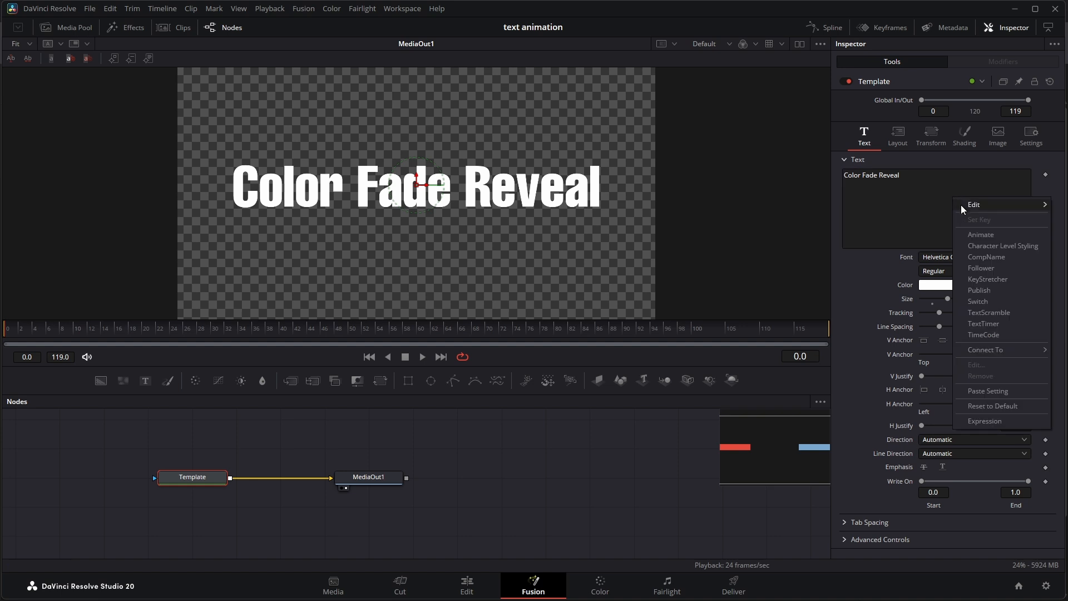
Add a Follower modifier to the title text and enable its second shading element as an orange (#ffaa00) outline
click(985, 268)
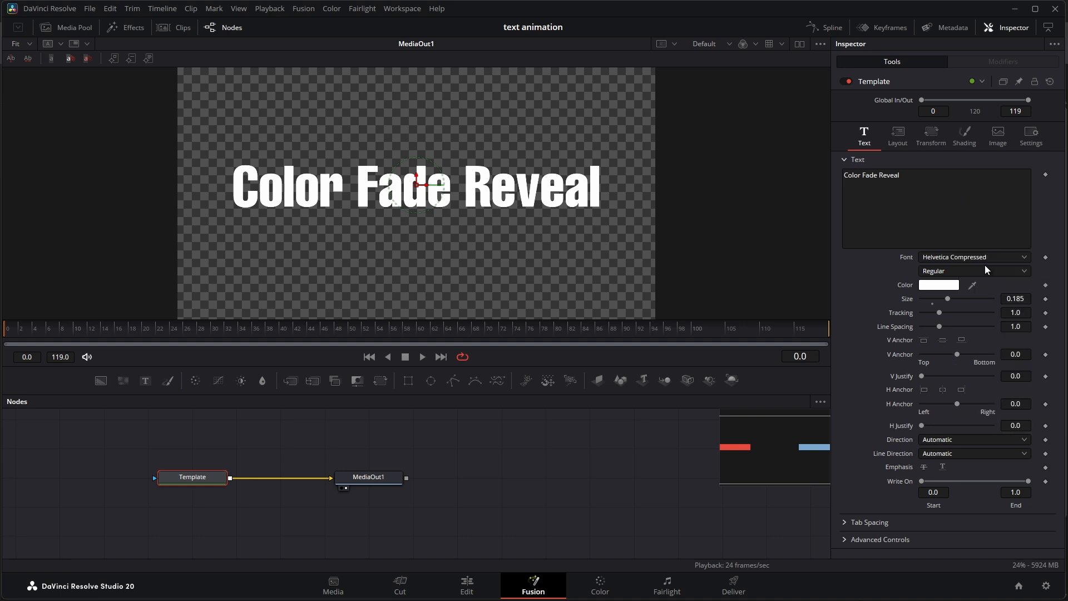
click(970, 142)
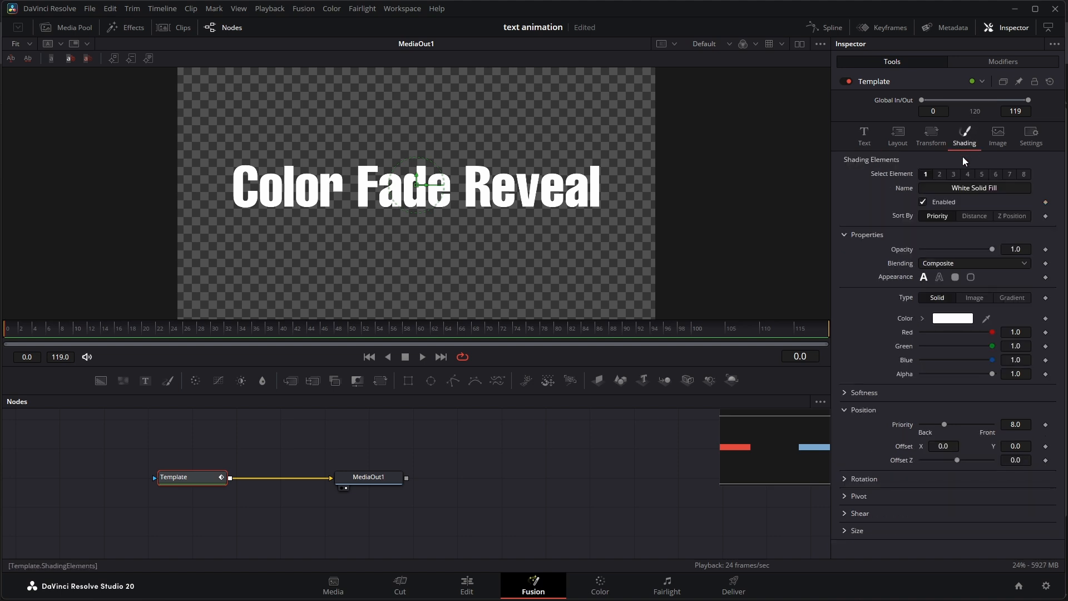
click(938, 173)
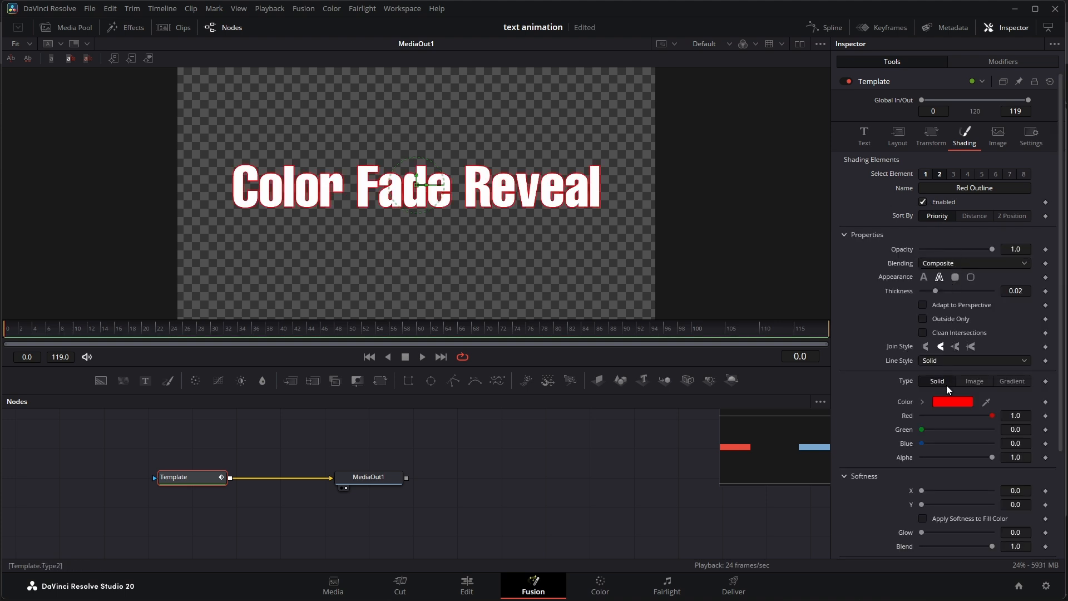
click(946, 402)
click(481, 254)
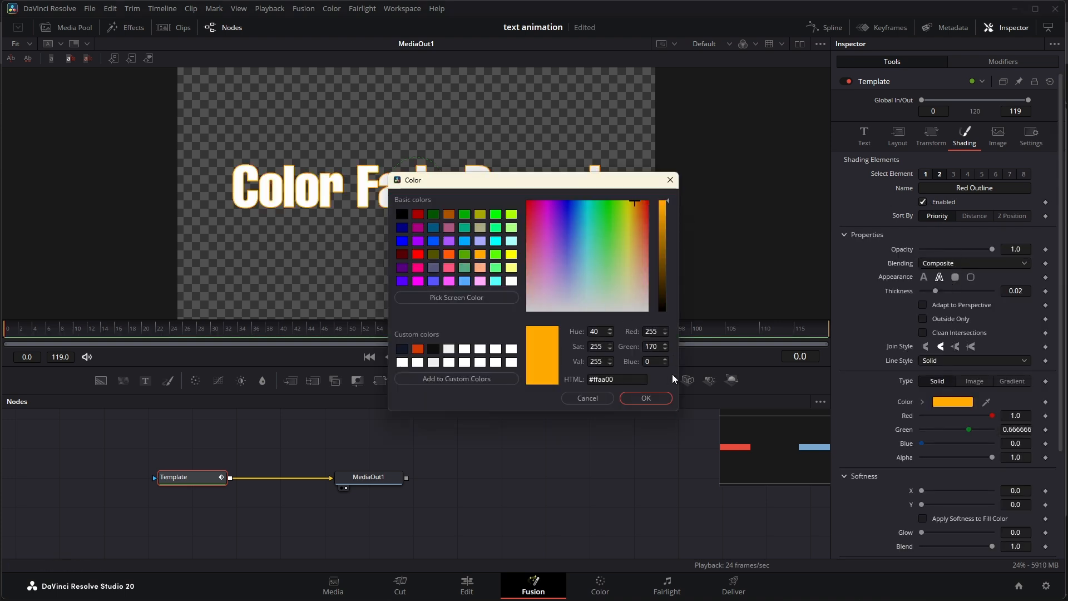
click(646, 398)
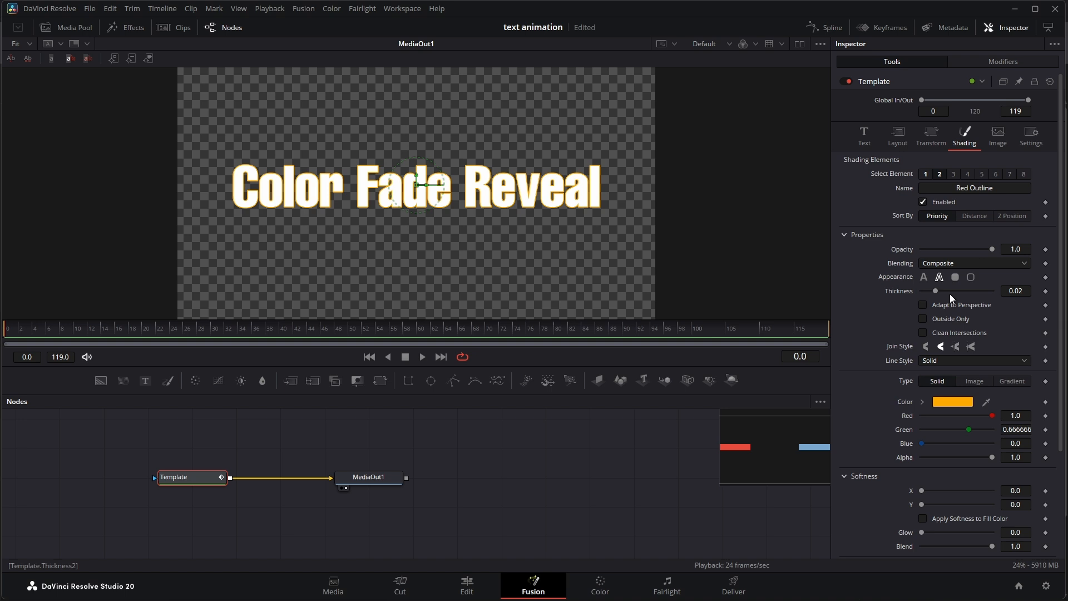
Make the orange outline outside only with thickness about 0.04, and offset it slightly, with X about 0.031
click(924, 319)
drag(1019, 291, 1055, 291)
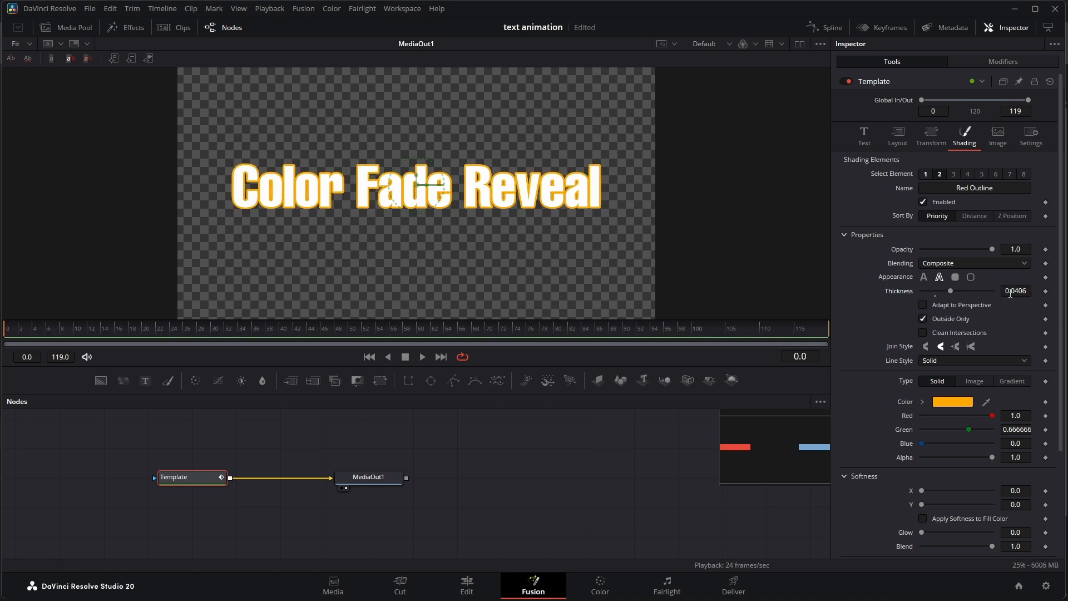
scroll(935, 500, down, 5)
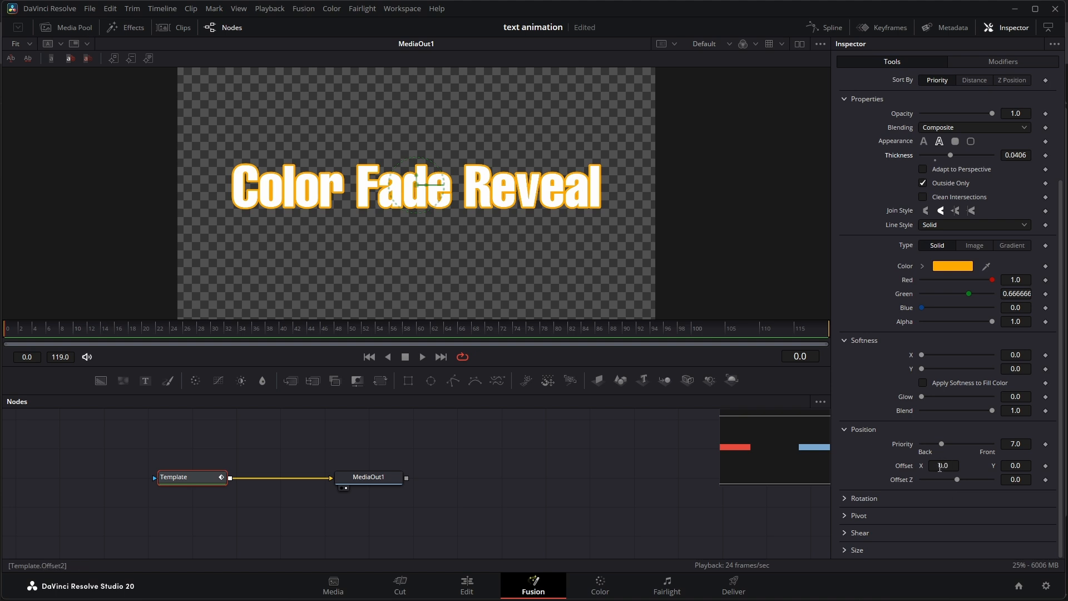
drag(939, 465, 956, 465)
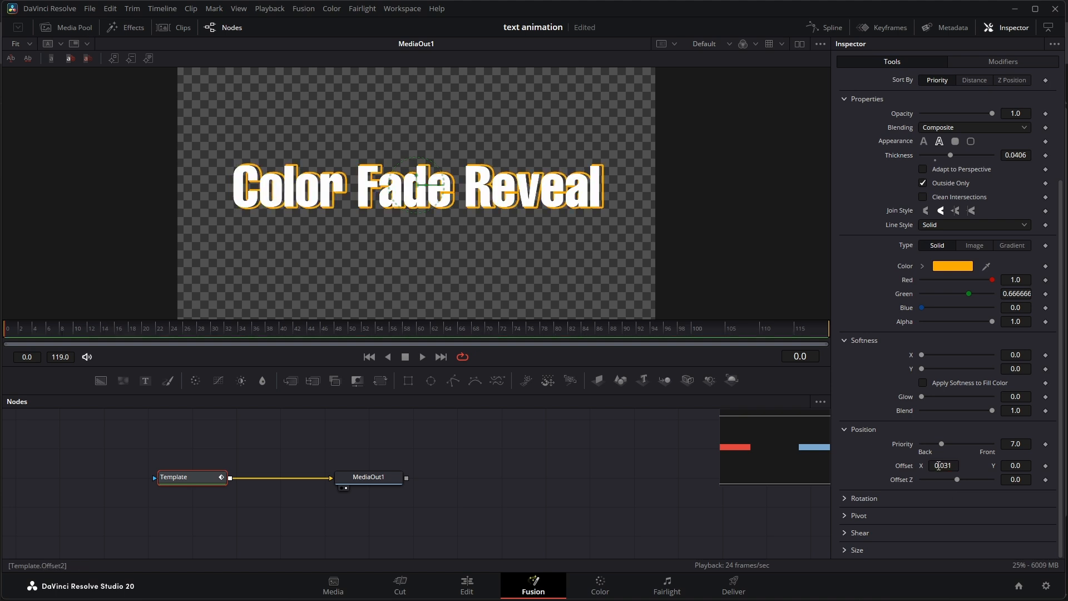
drag(1023, 466, 1029, 466)
Set the Follower modifier's delay between each character
click(990, 61)
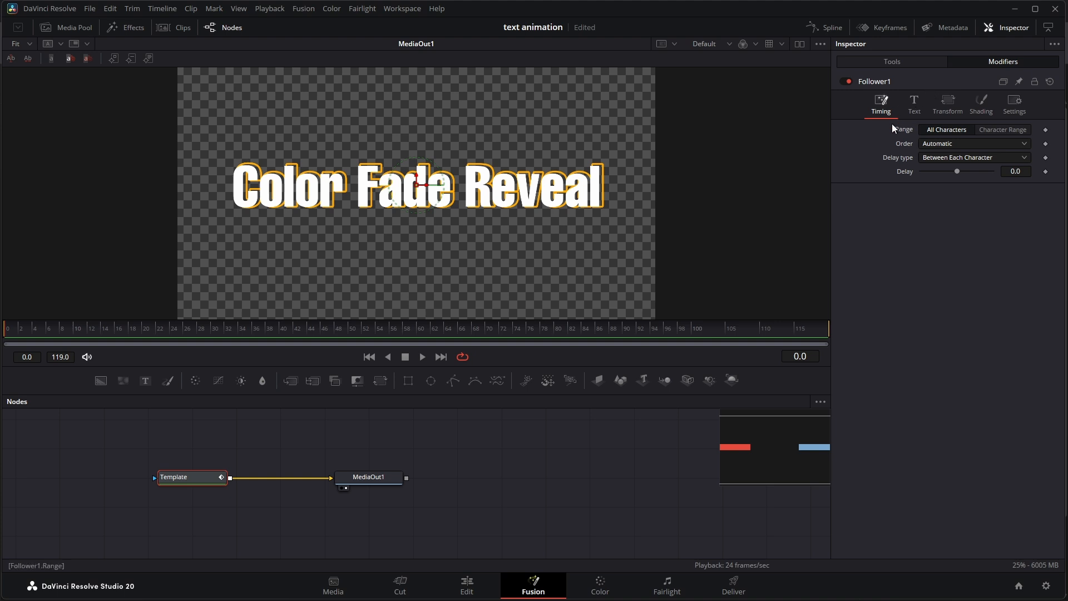
click(1023, 174)
key(Return)
Keyframe the opacity of the Follower's white fill and outline elements at 0.0 on frame 0
click(977, 103)
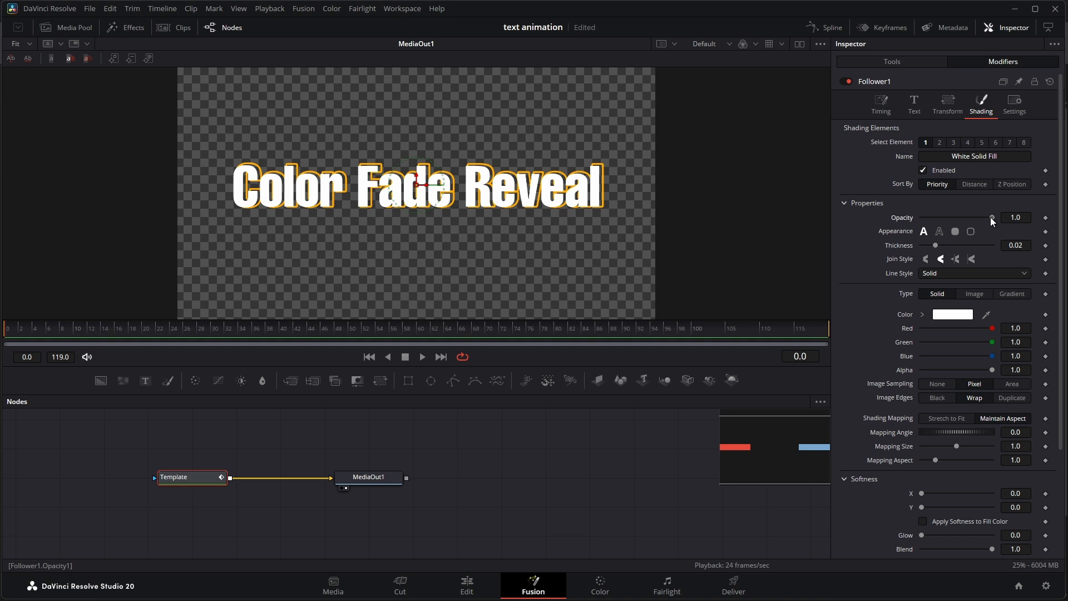
drag(992, 217, 796, 224)
click(939, 143)
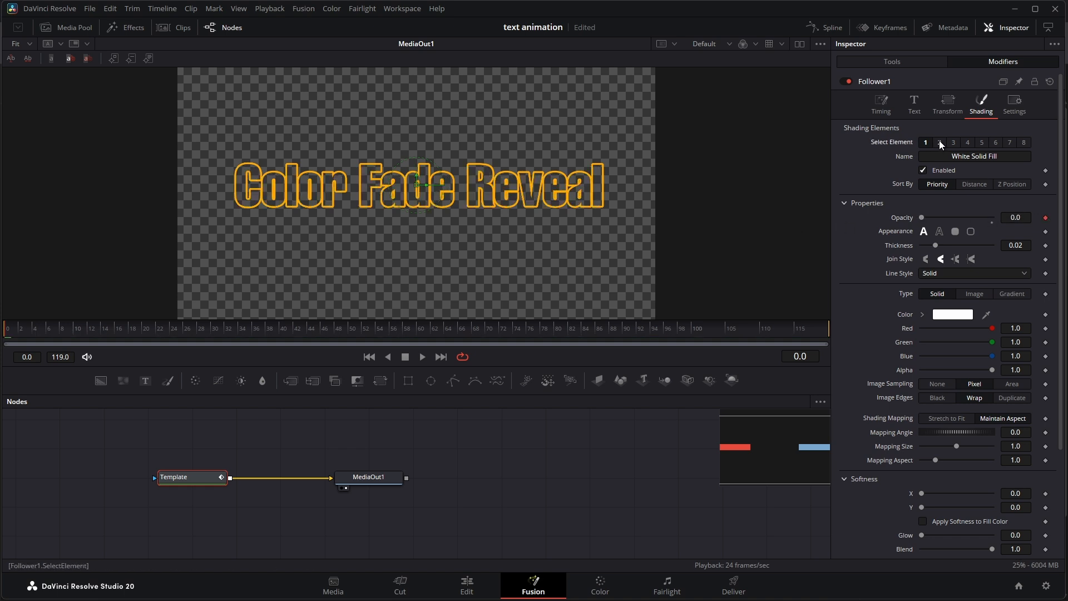
drag(989, 218, 911, 218)
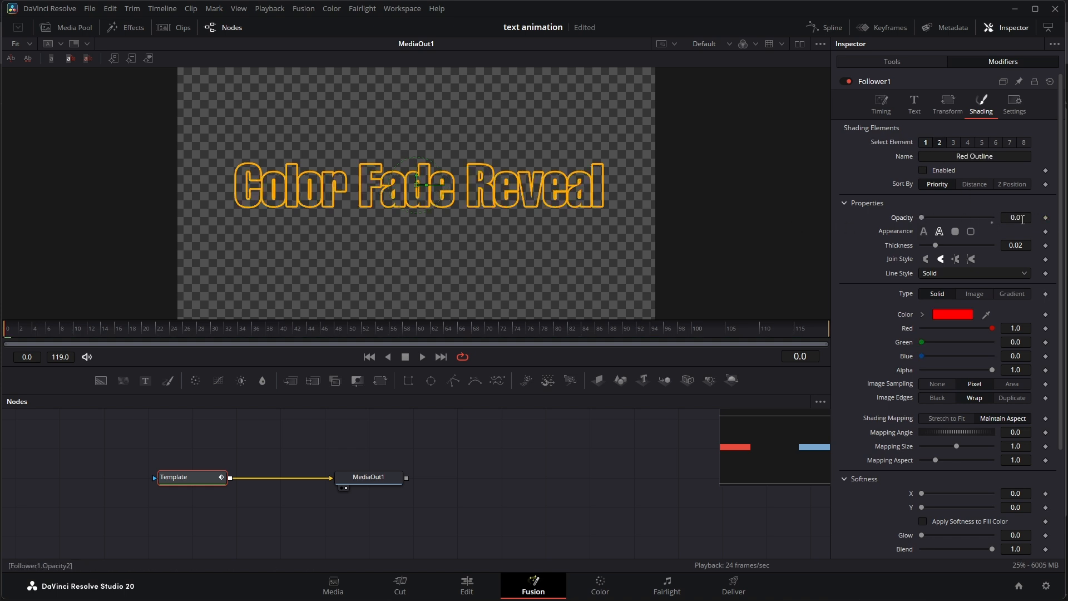
click(1046, 217)
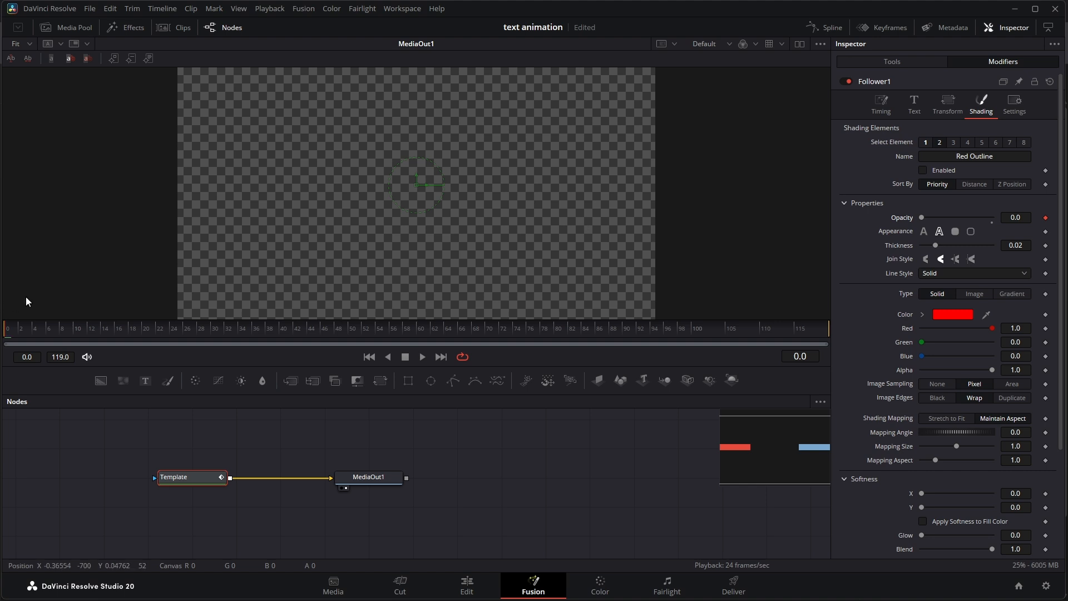
Raise the Follower's fill and outline opacity to 1.0 at frame 24
drag(61, 334, 176, 332)
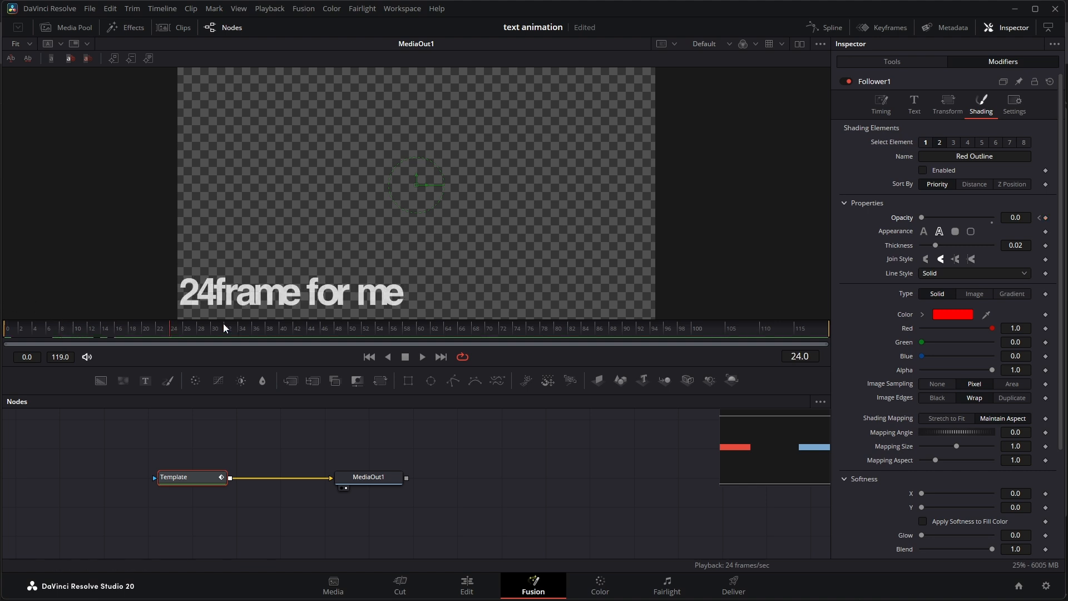
click(926, 143)
drag(921, 218, 1010, 225)
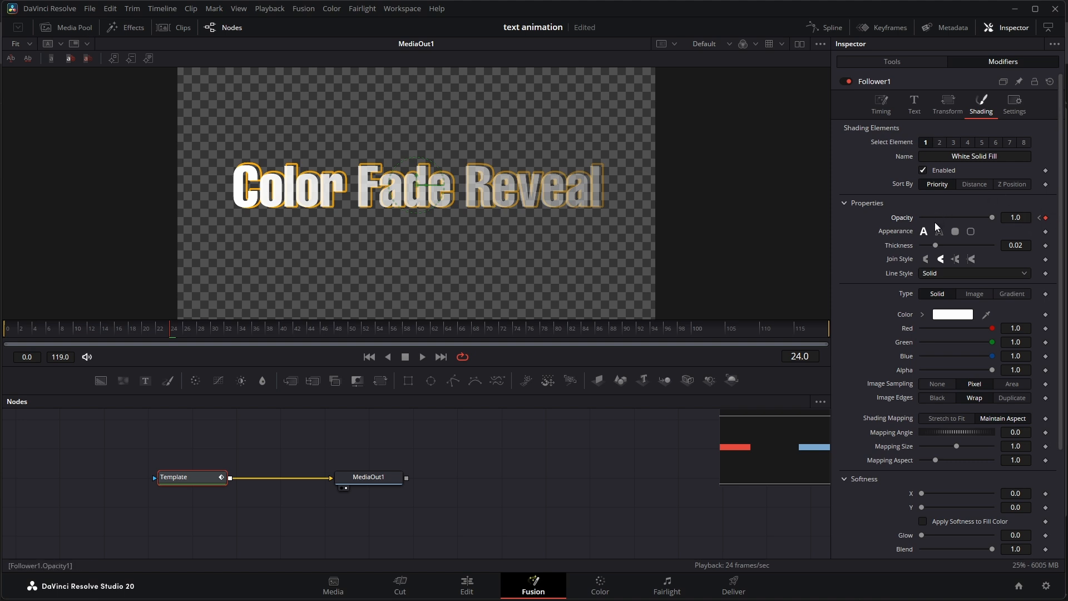
Keyframe the Follower's fill color at frame 10 as orange (#ffaa00)
click(76, 333)
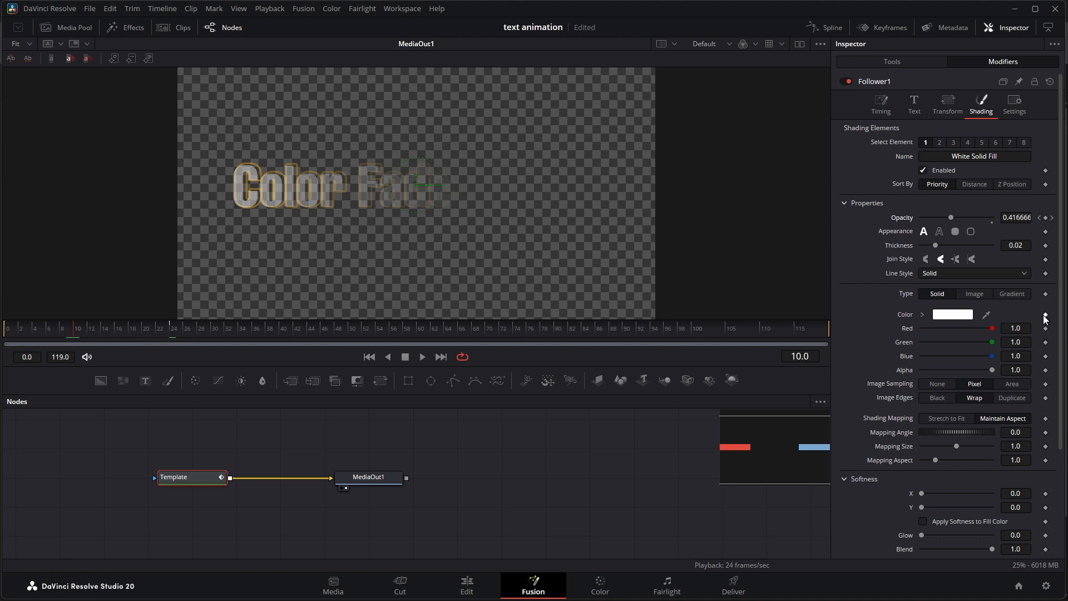
click(1046, 315)
click(955, 315)
click(484, 256)
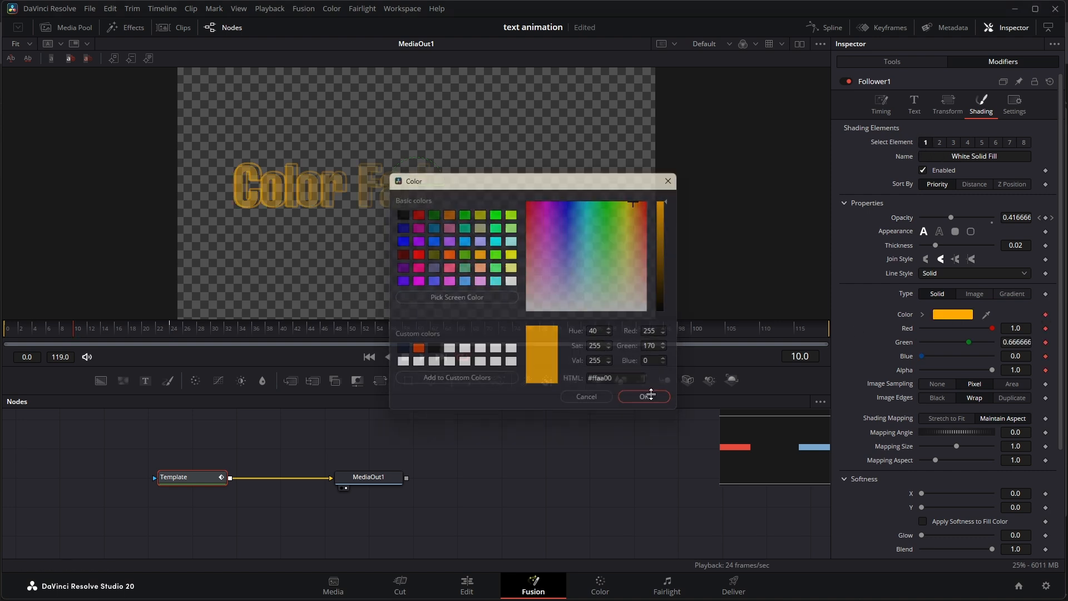
click(650, 395)
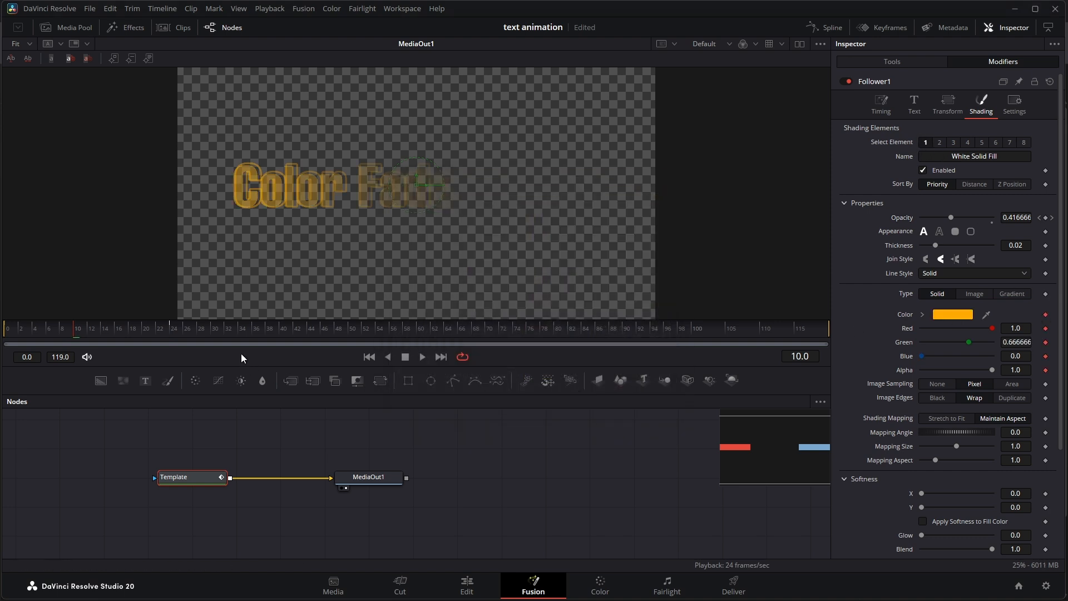
Change the Follower's fill color to white (#ffffff) at frame 34
click(245, 329)
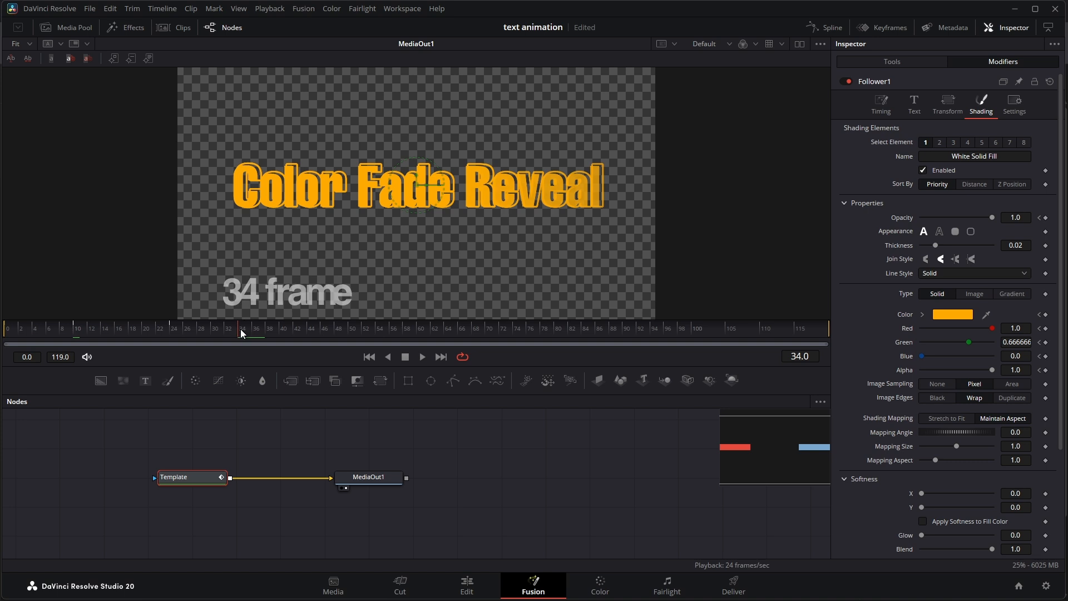
click(955, 316)
drag(629, 262, 548, 315)
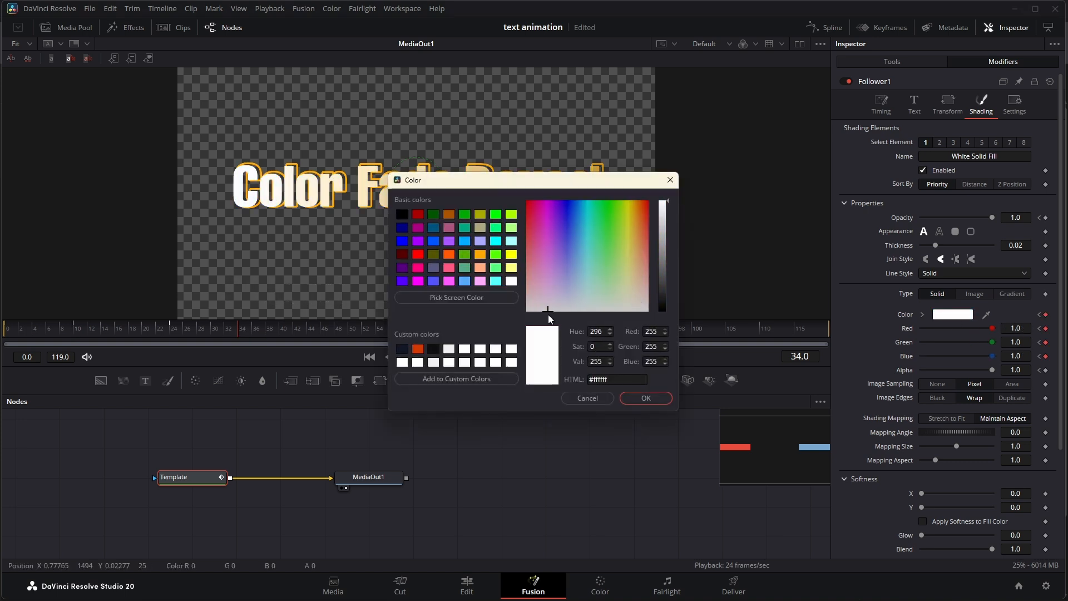
click(646, 398)
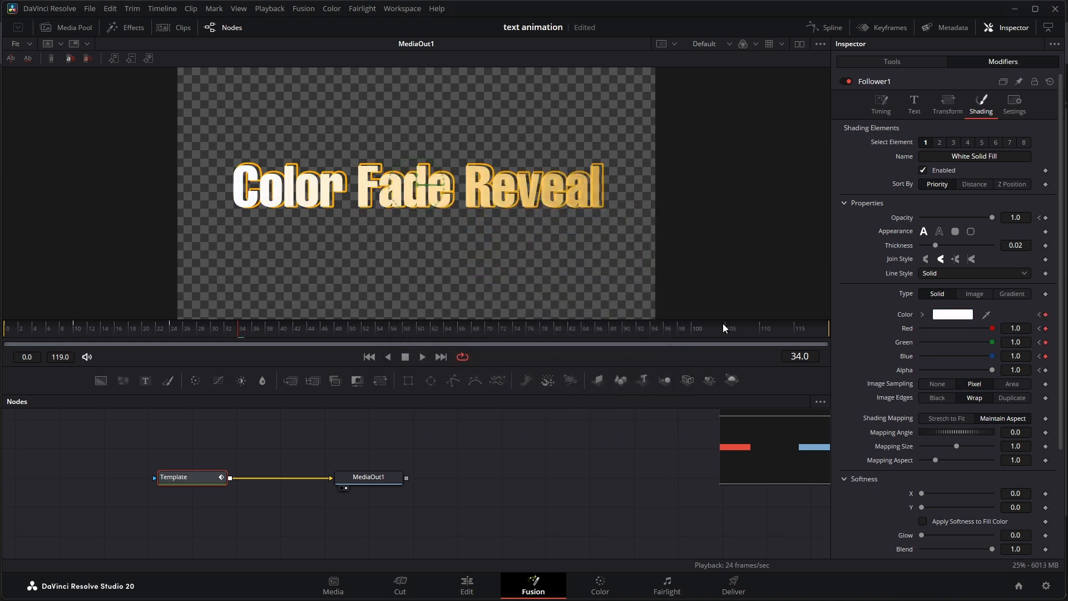
Show all of the Template's curves in the Spline editor and apply Out Back Cubic easing to every keyframe
click(828, 29)
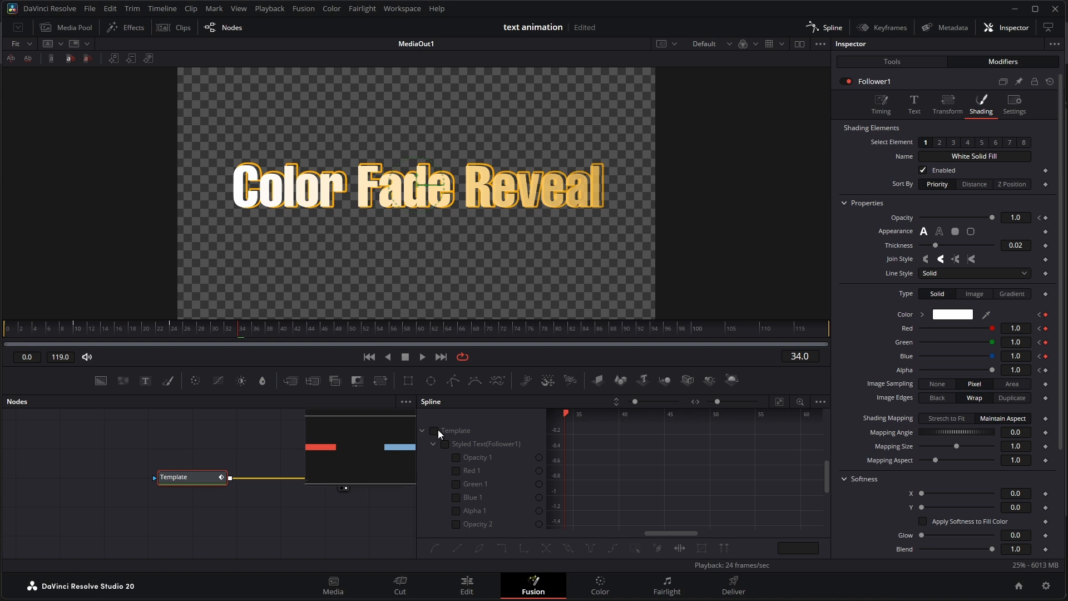
click(780, 401)
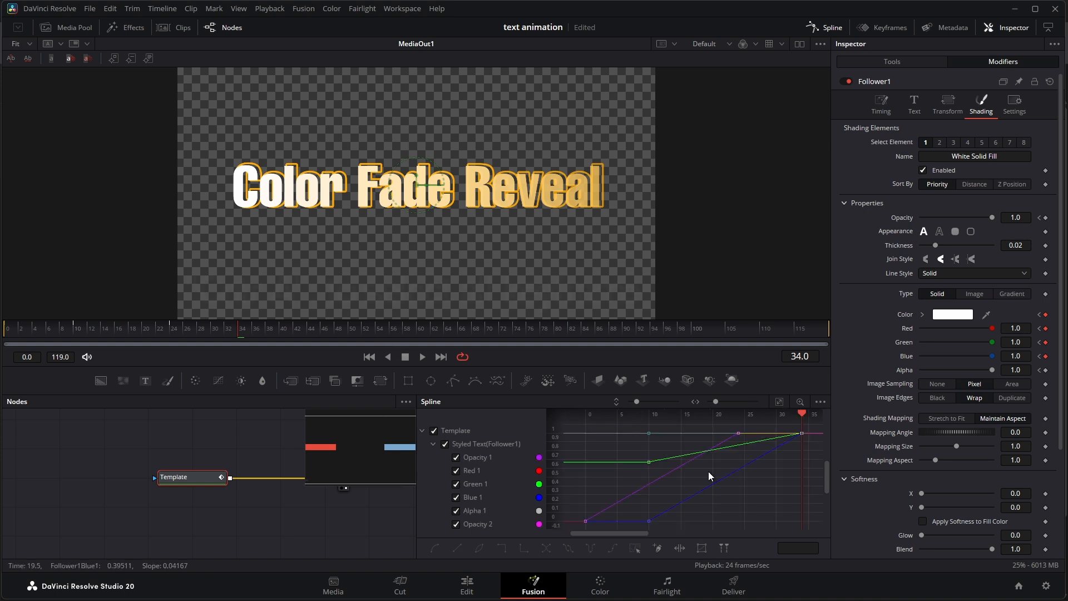
key(ctrl+a)
right_click(756, 489)
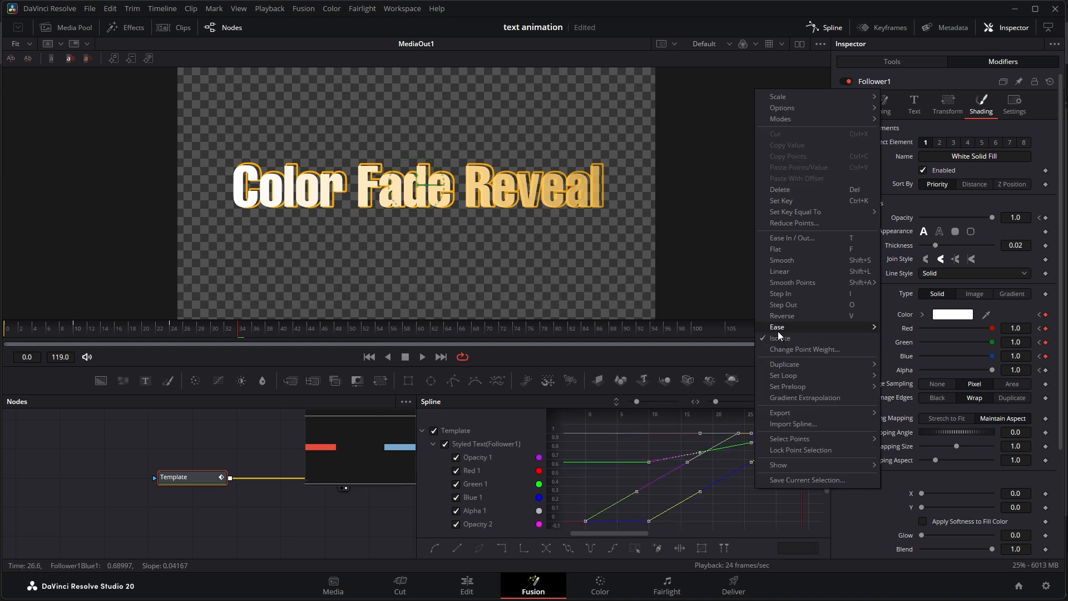
mouse_move(782, 330)
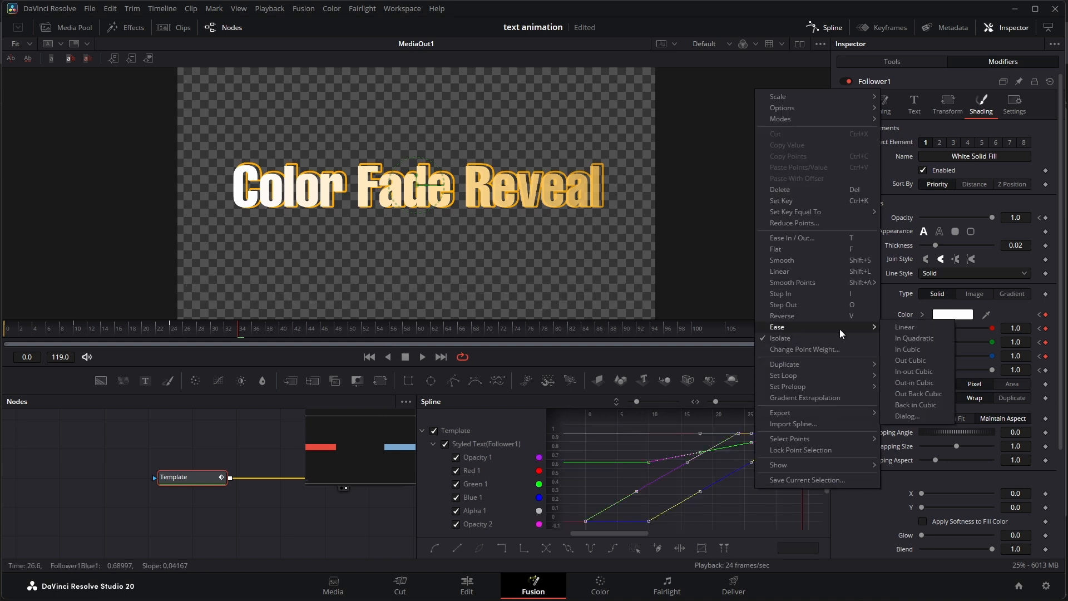
click(916, 394)
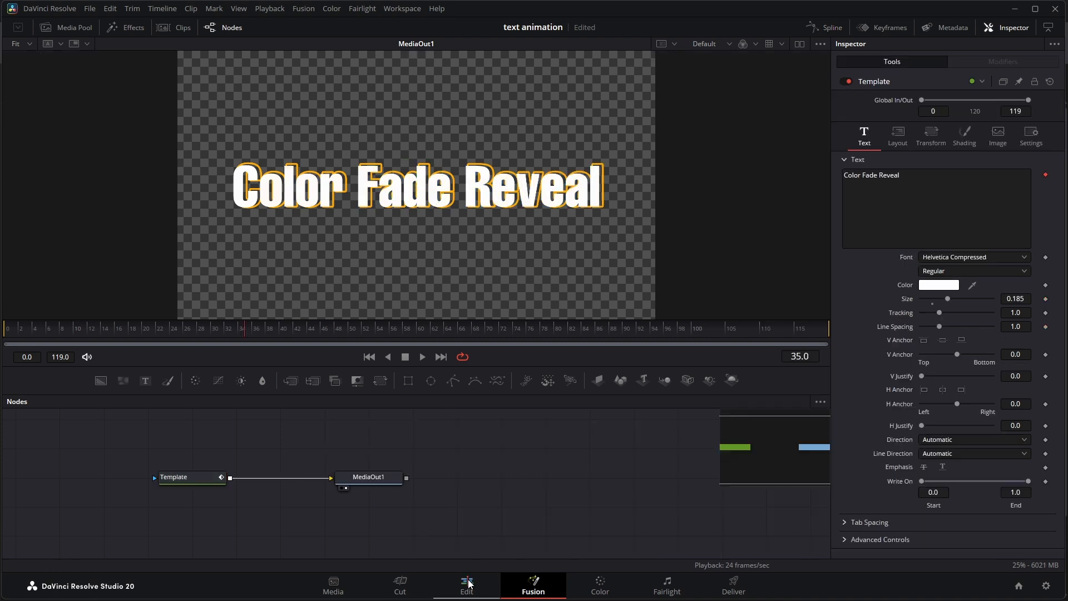
On the Edit page, duplicate the Text+ clip onto track V2, starting about 11 frames after the original
click(468, 586)
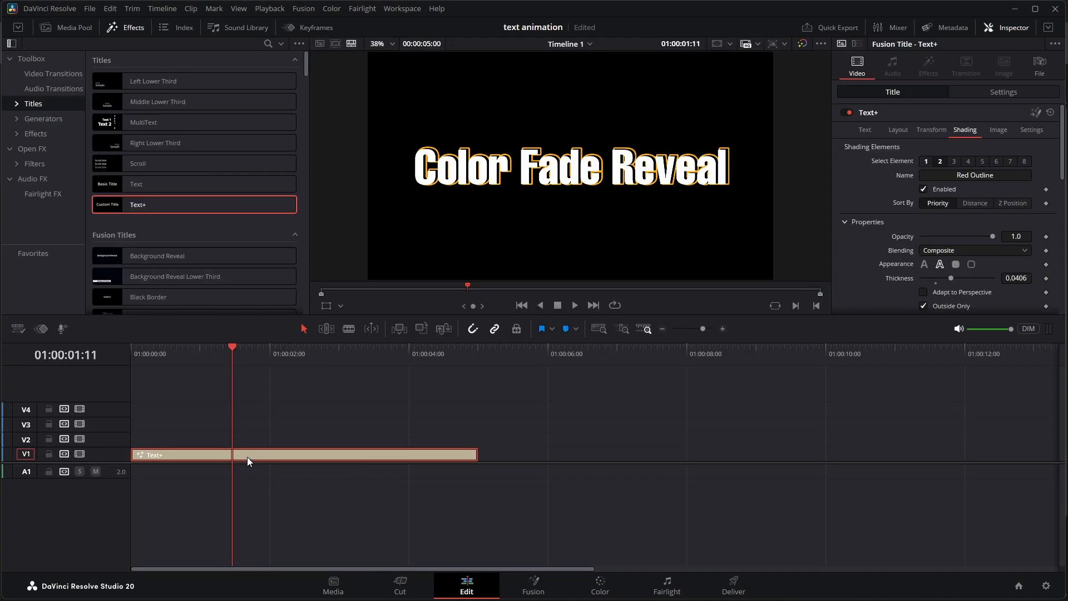
drag(182, 450, 216, 433)
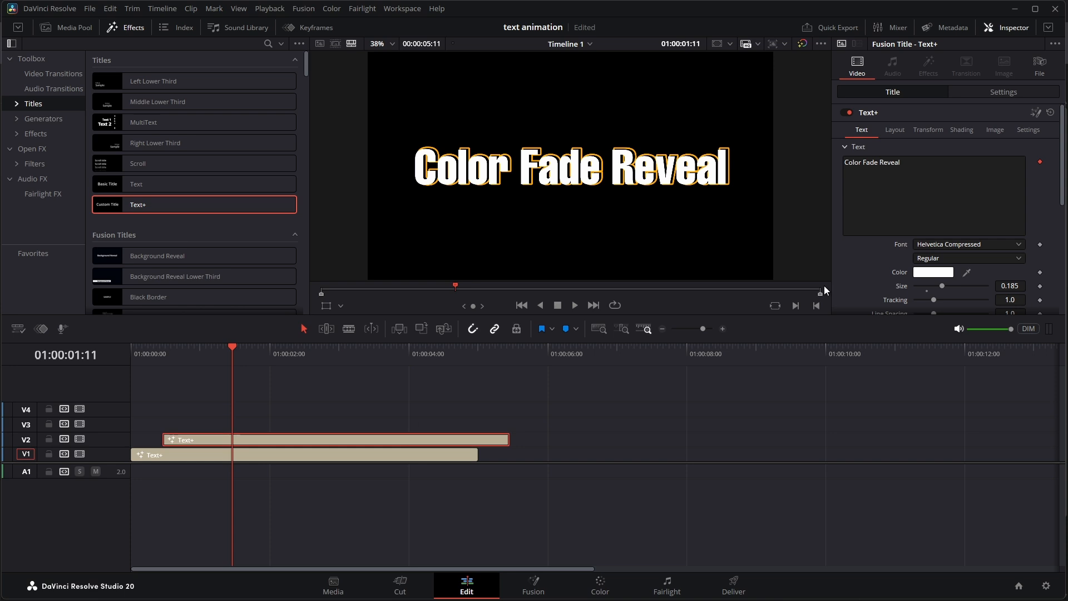
Replace the duplicated title's wording with "text" and place it below the original title in the frame
click(923, 216)
key(ctrl+a)
text(text)
drag(558, 177, 558, 228)
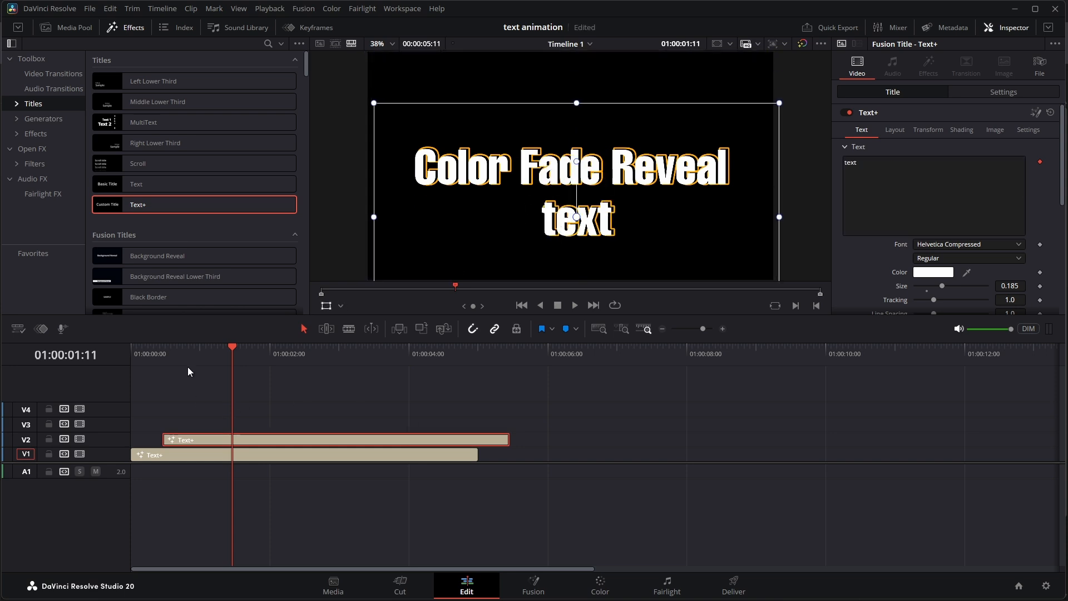
On the Color page, shift the hue of the duplicated title clip with the primaries controls
click(600, 584)
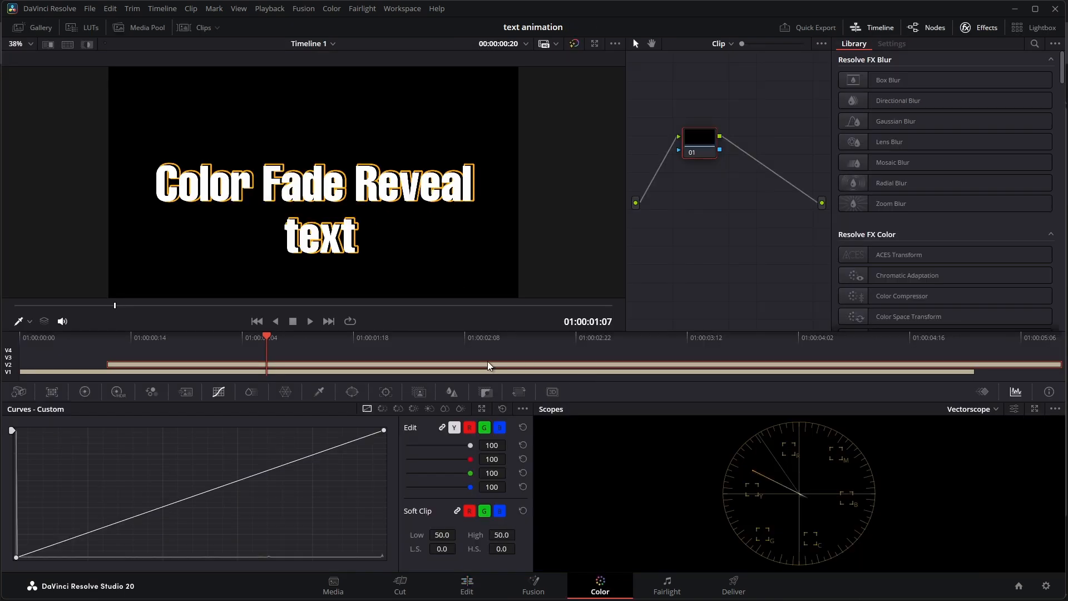
click(85, 392)
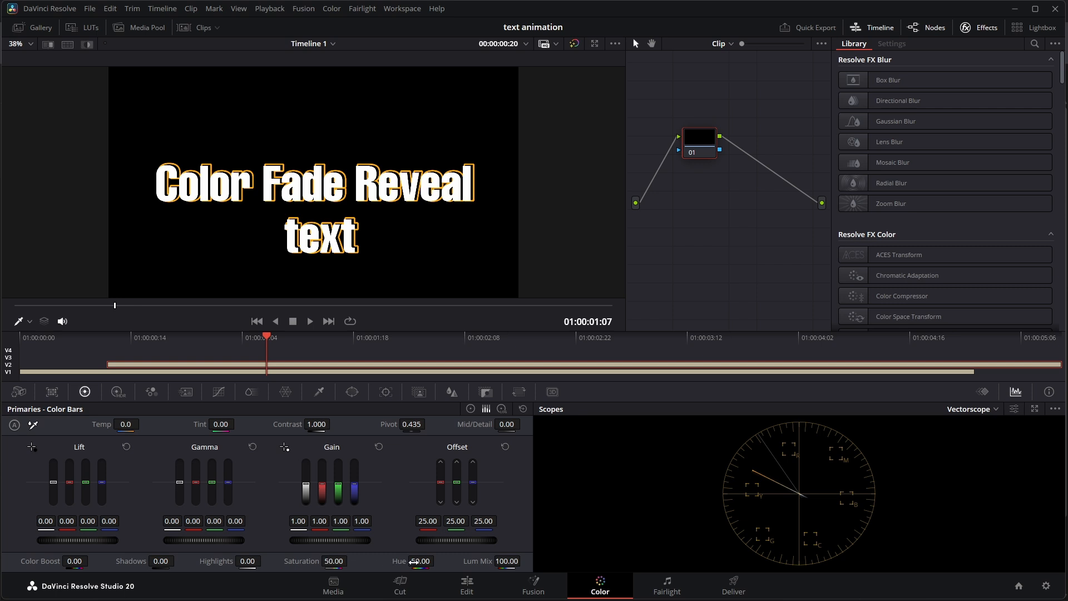
drag(414, 562, 438, 561)
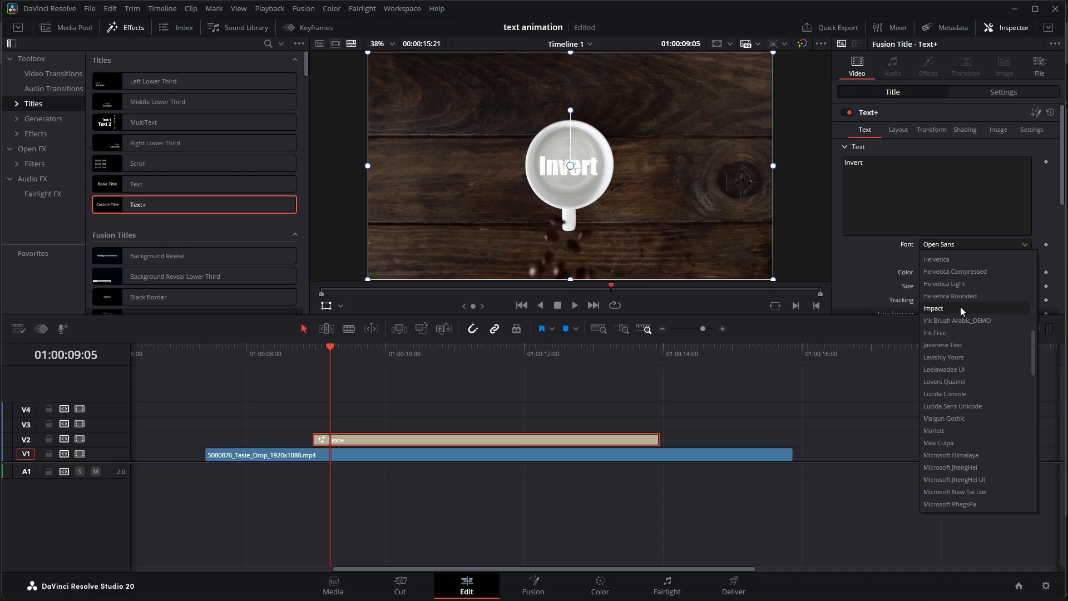
Set the "Invert" title's font to Helvetica Compressed and its size to about 0.23
click(948, 273)
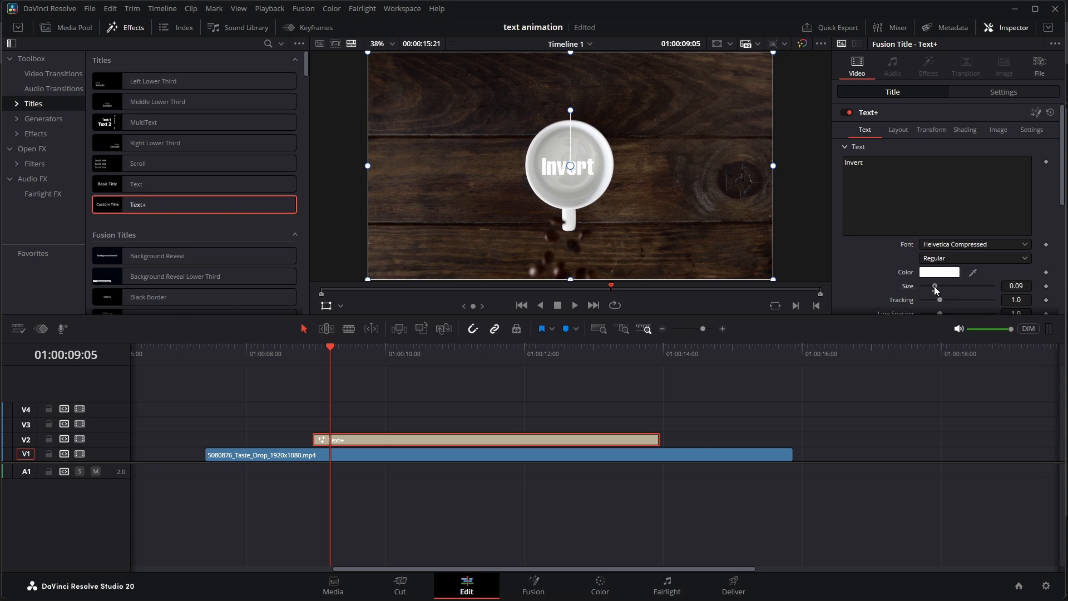
drag(935, 286, 955, 287)
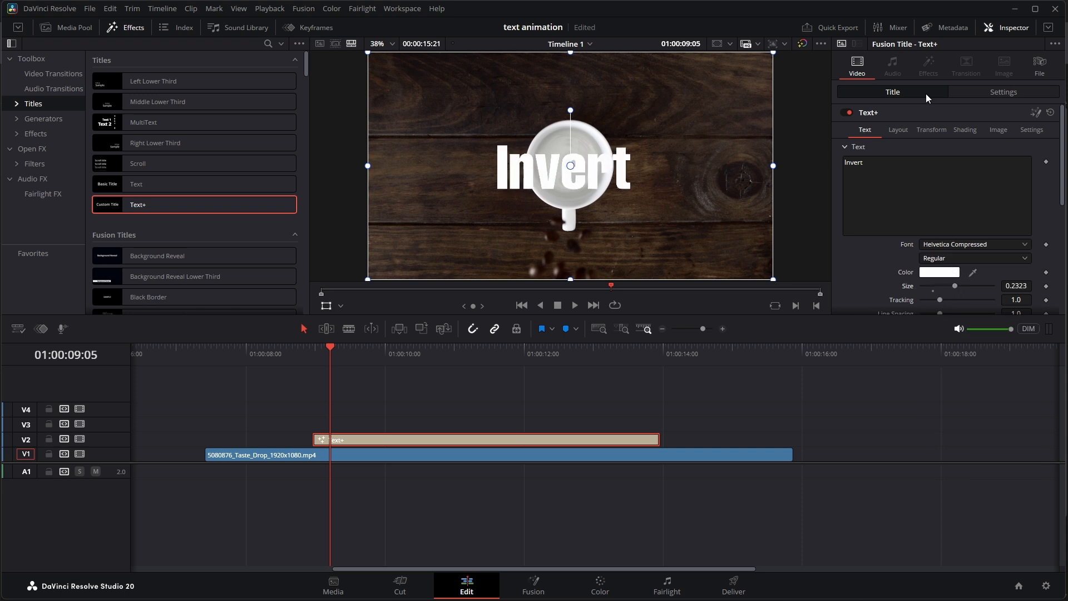
Set the "Invert" title's composite mode to Difference
click(996, 90)
scroll(926, 274, down, 2)
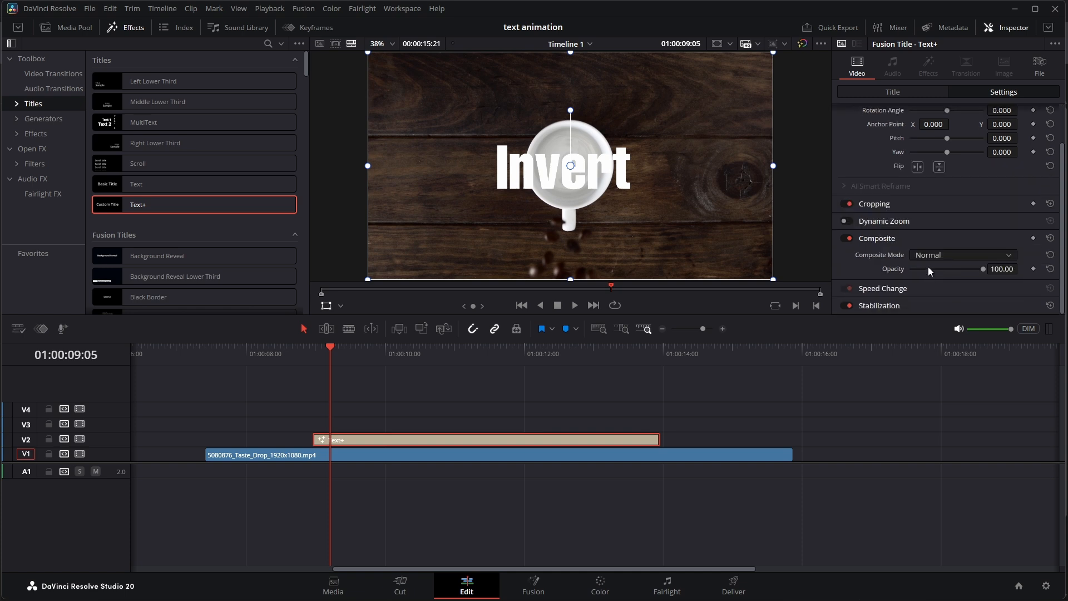
click(935, 255)
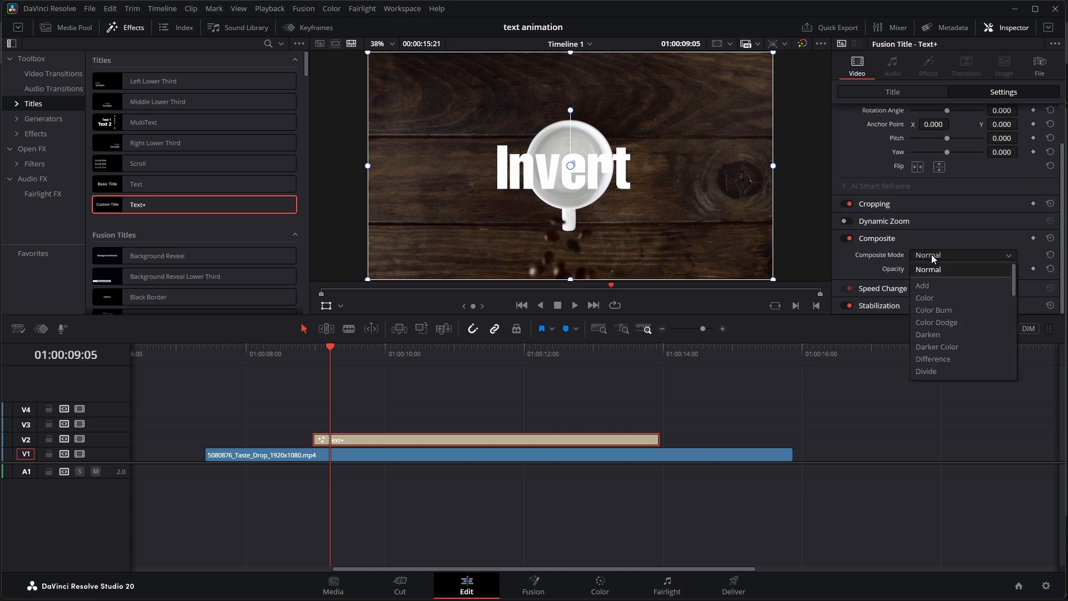
click(941, 359)
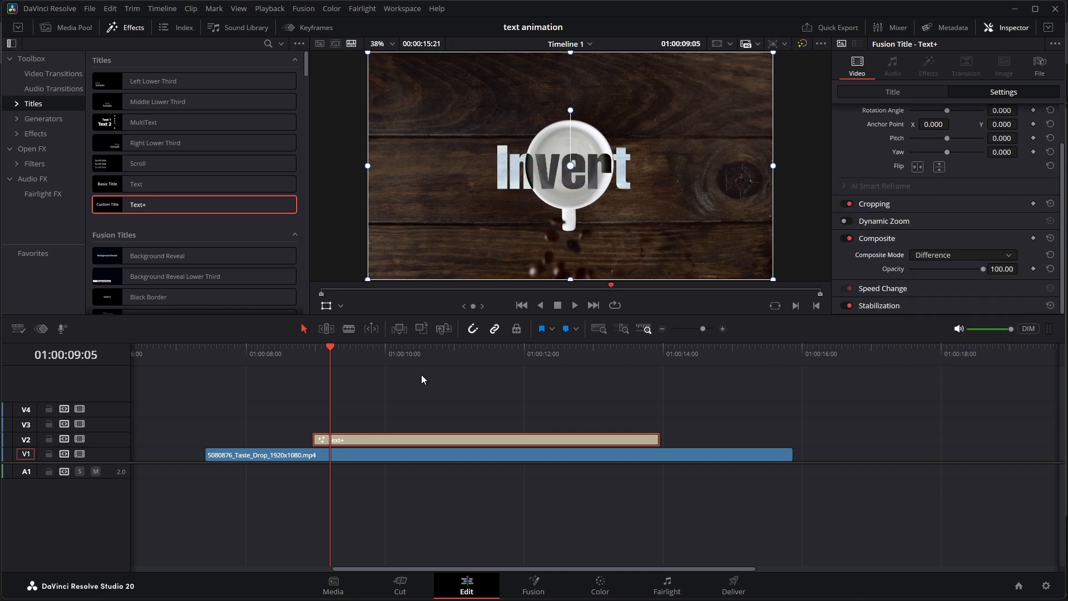
Duplicate the "Invert" title onto track V3 with a slightly delayed start and change its wording to "Blend"
mouse_move(369, 437)
mouse_down()
mouse_move(369, 419)
mouse_move(369, 427)
mouse_up()
click(893, 94)
click(871, 165)
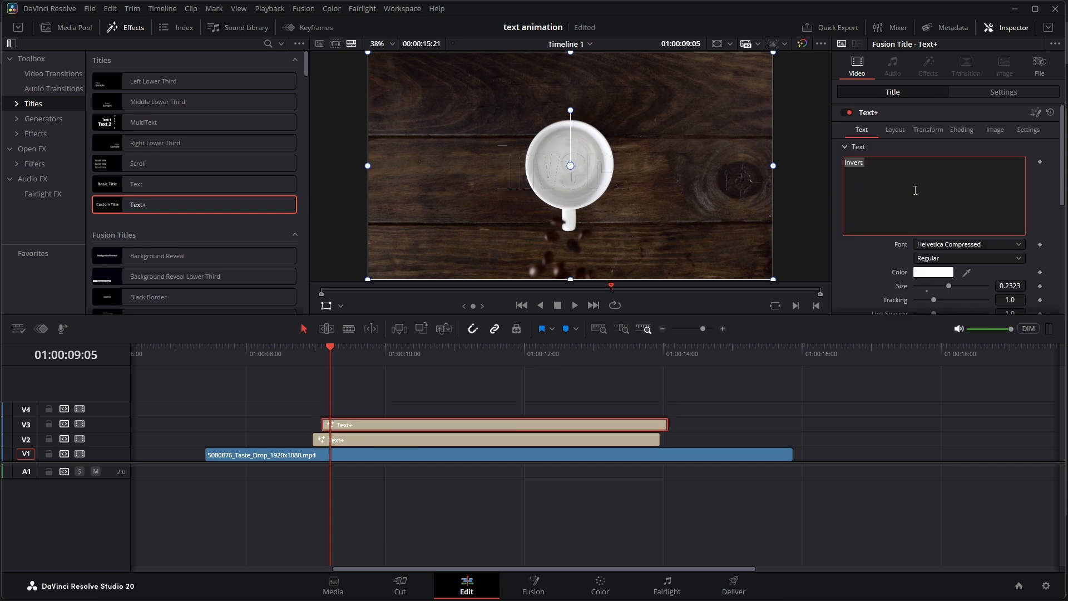
drag(866, 162, 884, 162)
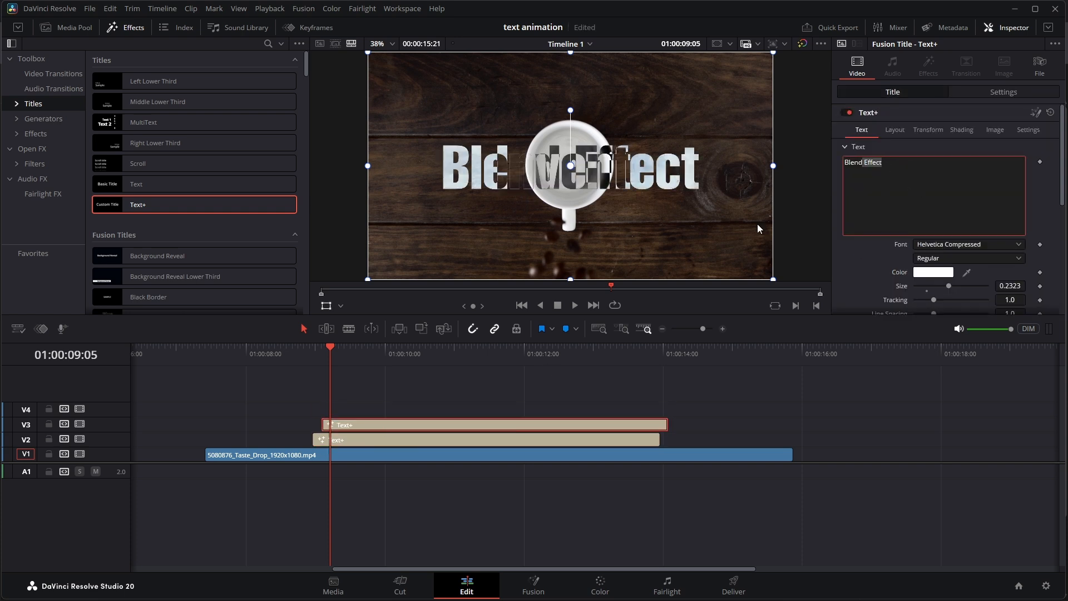
key(BackSpace)
Duplicate the "Blend" title onto track V4 with a slightly delayed start and change its wording to "Effect"
drag(396, 422, 402, 411)
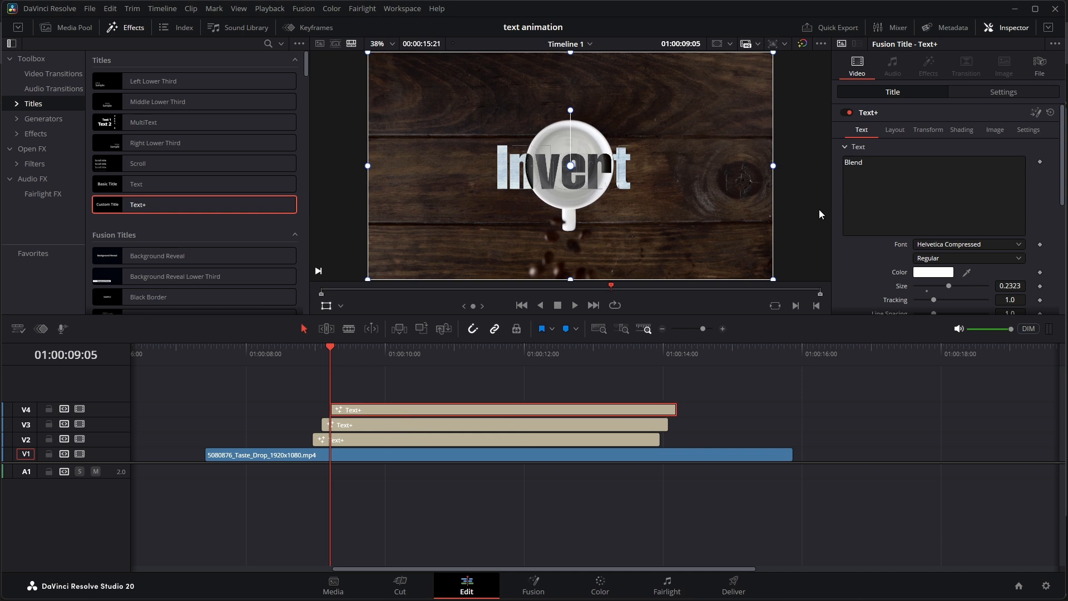
click(863, 193)
text(Effect)
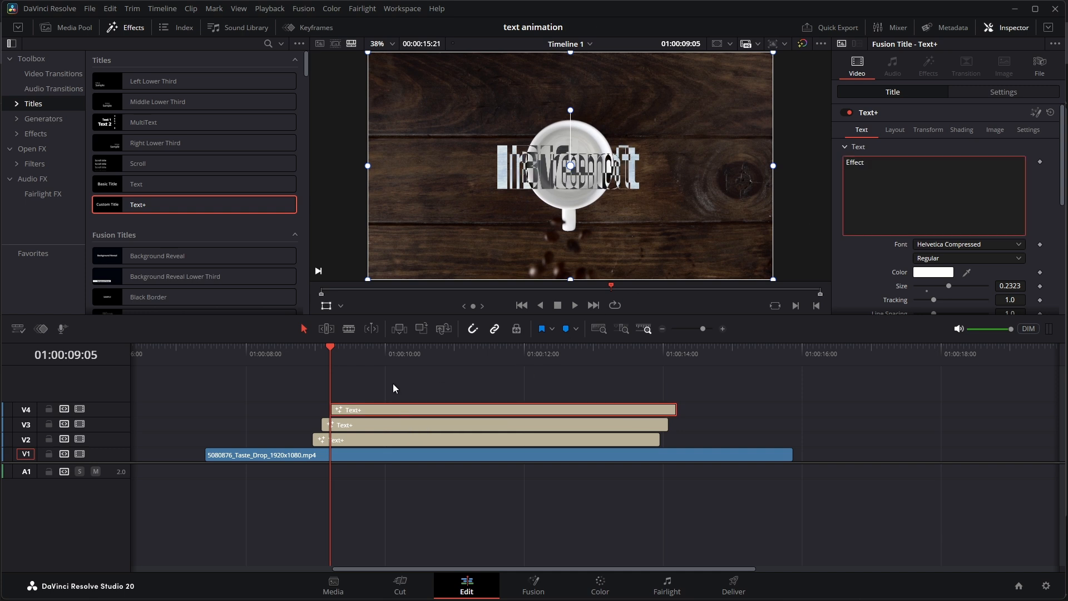
Arrange the three titles in the frame, with "Blend" above "Invert" and "Effect" below it, and save the project
click(363, 348)
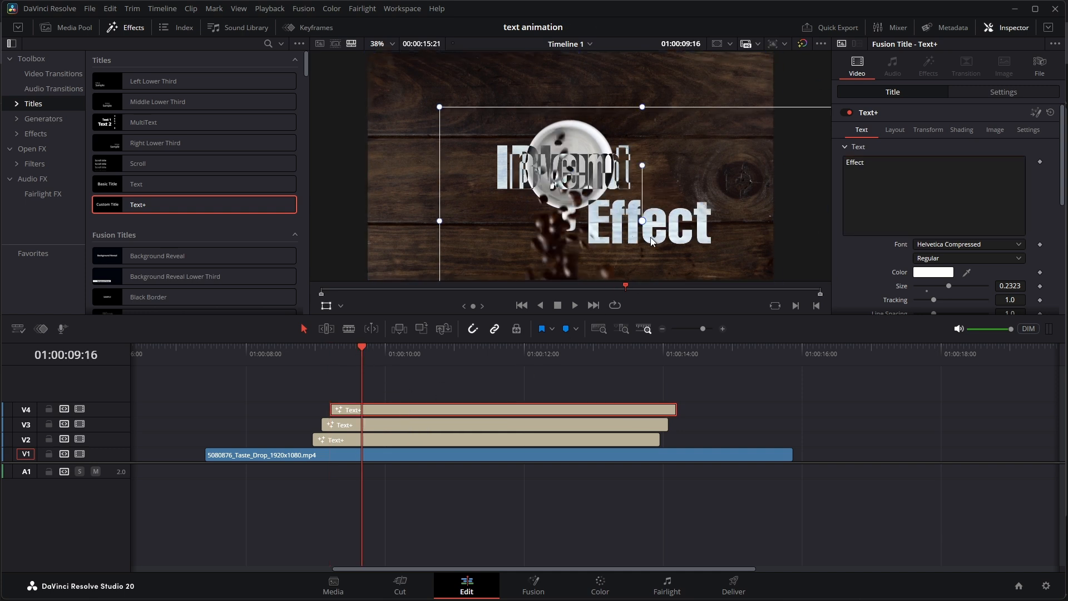
drag(652, 241, 642, 243)
click(371, 424)
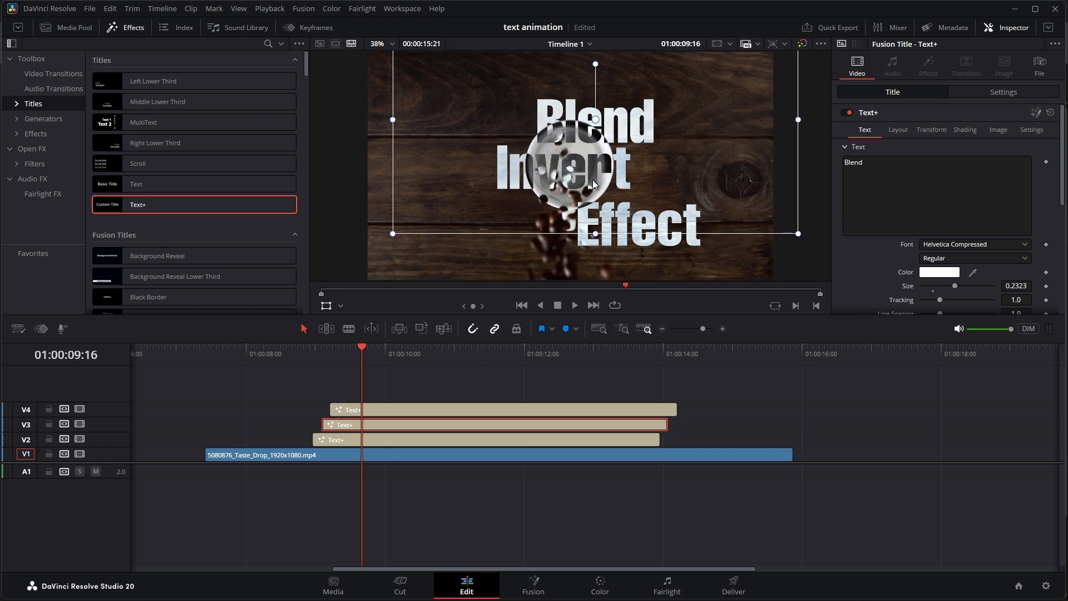
key(ctrl+s)
click(376, 439)
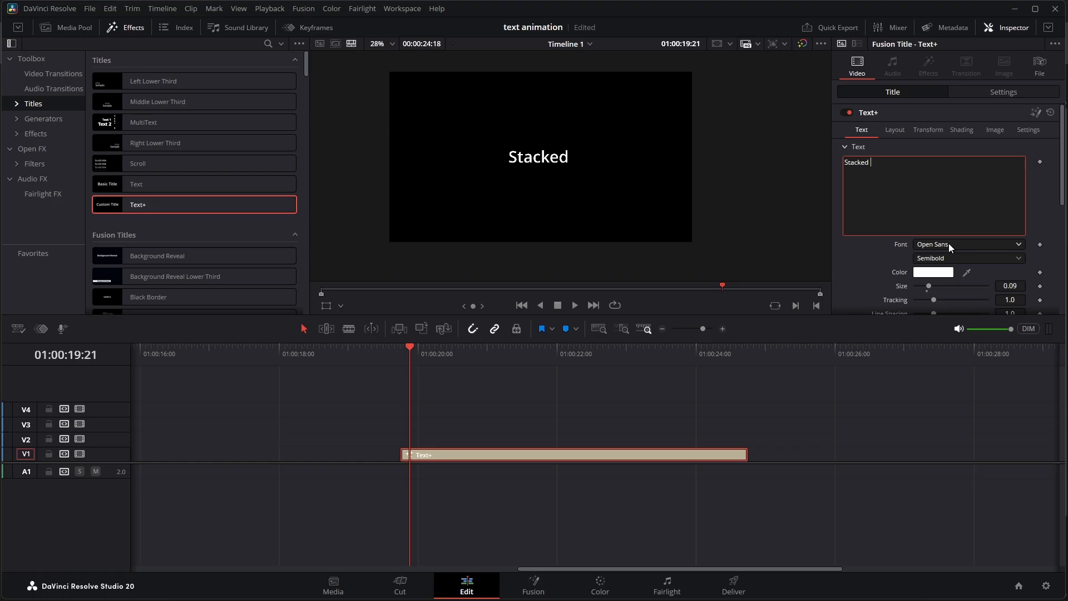
Set the "Stacked" title's font to Helvetica Compressed and its size to 0.252
click(950, 243)
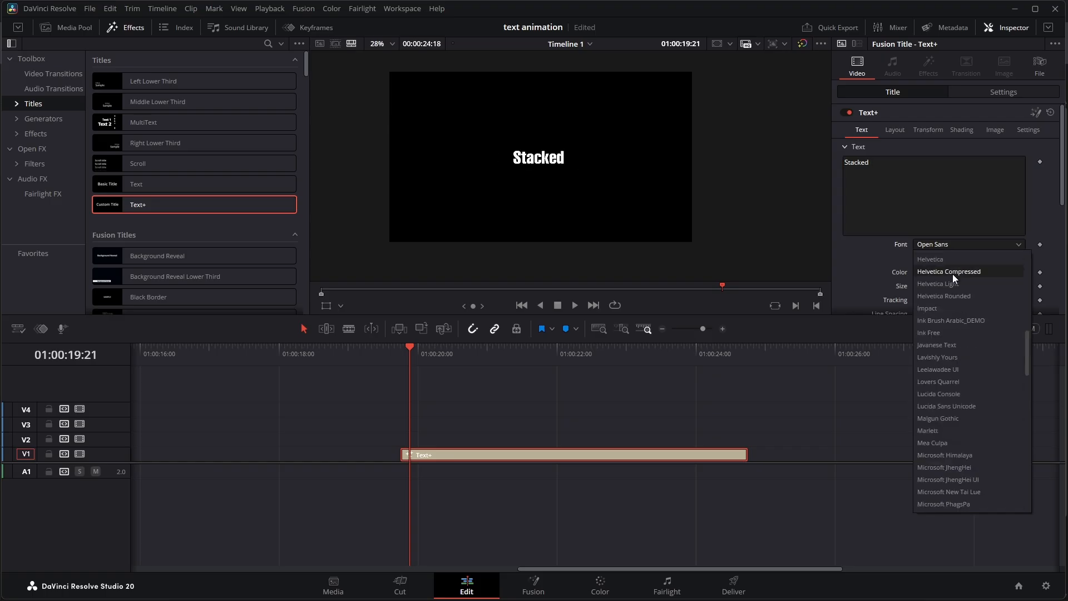
click(952, 273)
drag(931, 286, 952, 286)
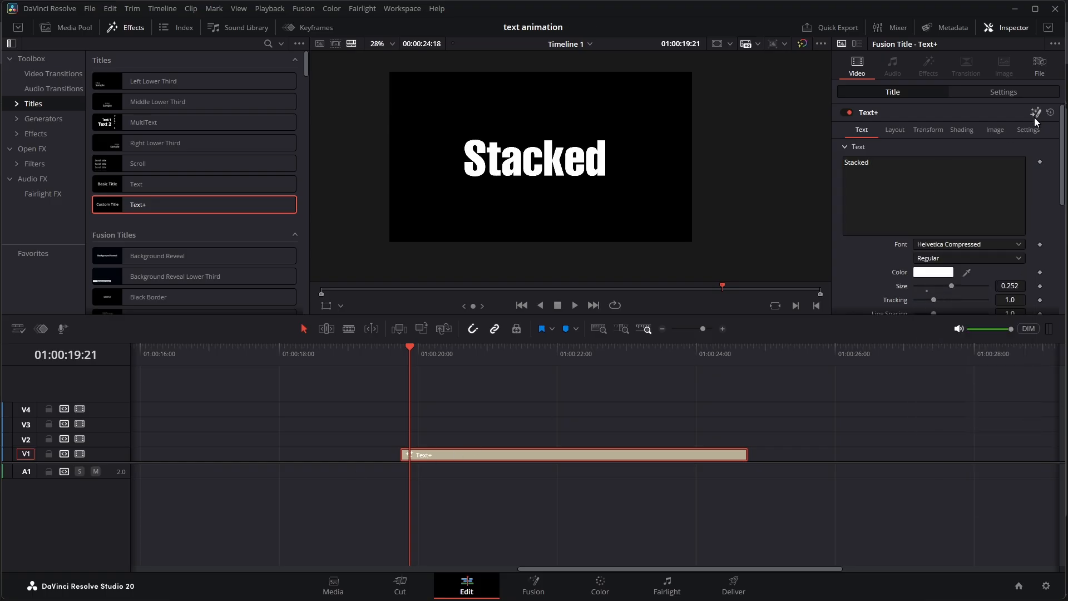
At the start of the "Stacked" clip, keyframe the fill's Softness X and Y at 20
click(965, 130)
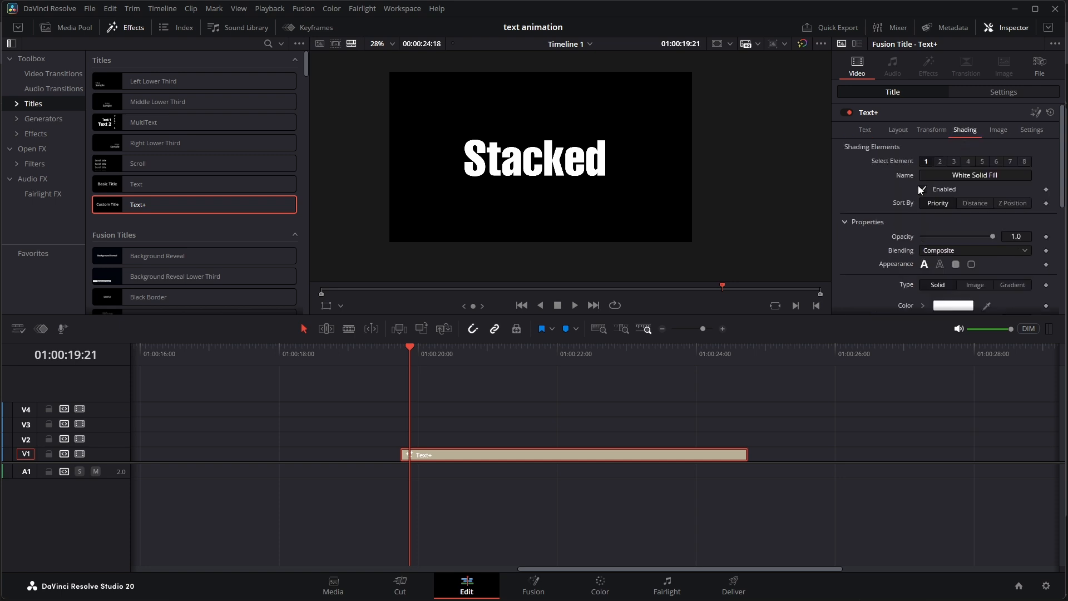
drag(410, 354, 400, 354)
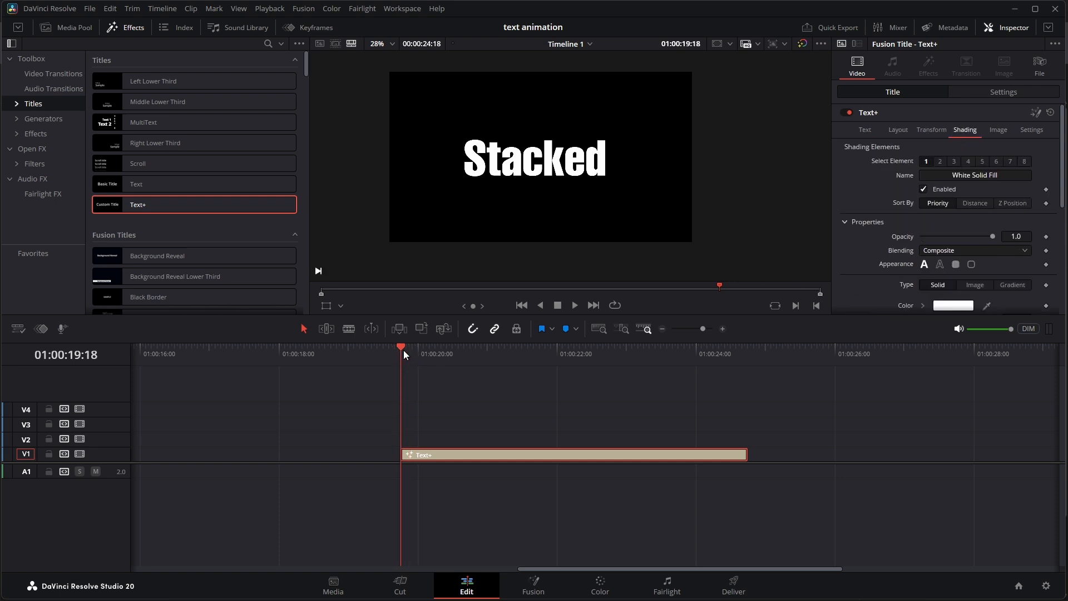
scroll(970, 231, down, 5)
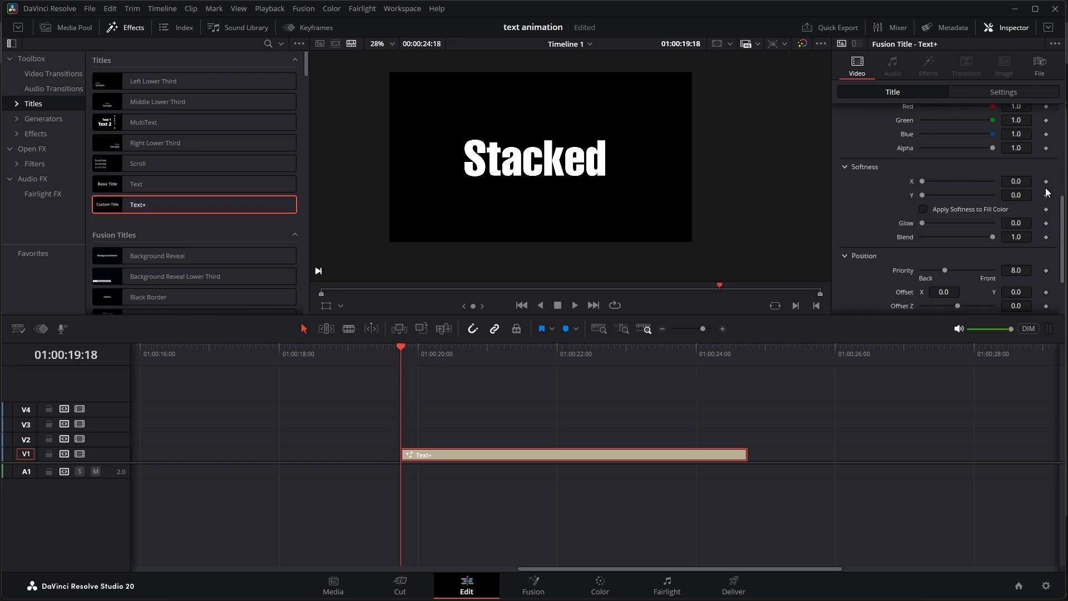
click(1046, 182)
drag(922, 181, 1011, 197)
Keyframe the fill's Softness X and Y at 0 at 01:00:20:17
click(422, 350)
drag(421, 349, 468, 350)
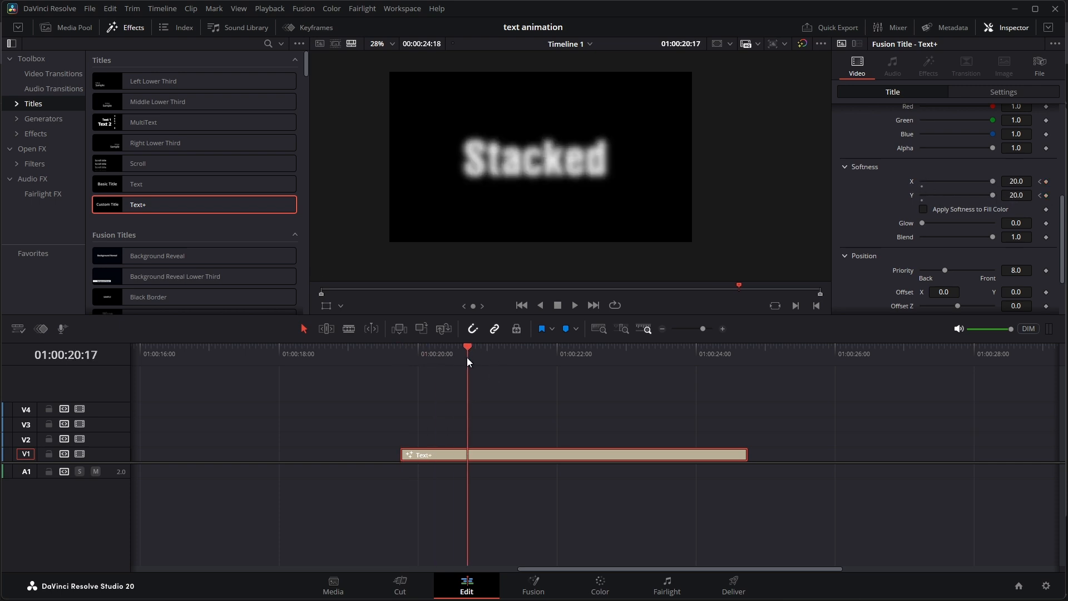
drag(988, 180, 882, 186)
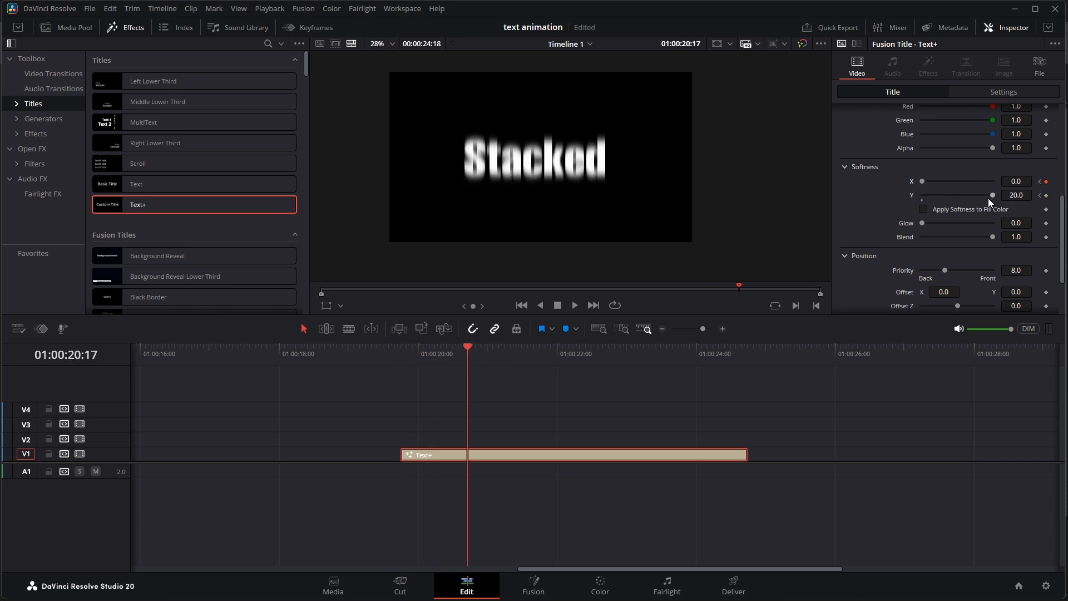
drag(989, 197, 920, 195)
Keyframe the fill's opacity at 1.0 at 01:00:20:17 and at 0 at the clip's start
scroll(890, 203, up, 5)
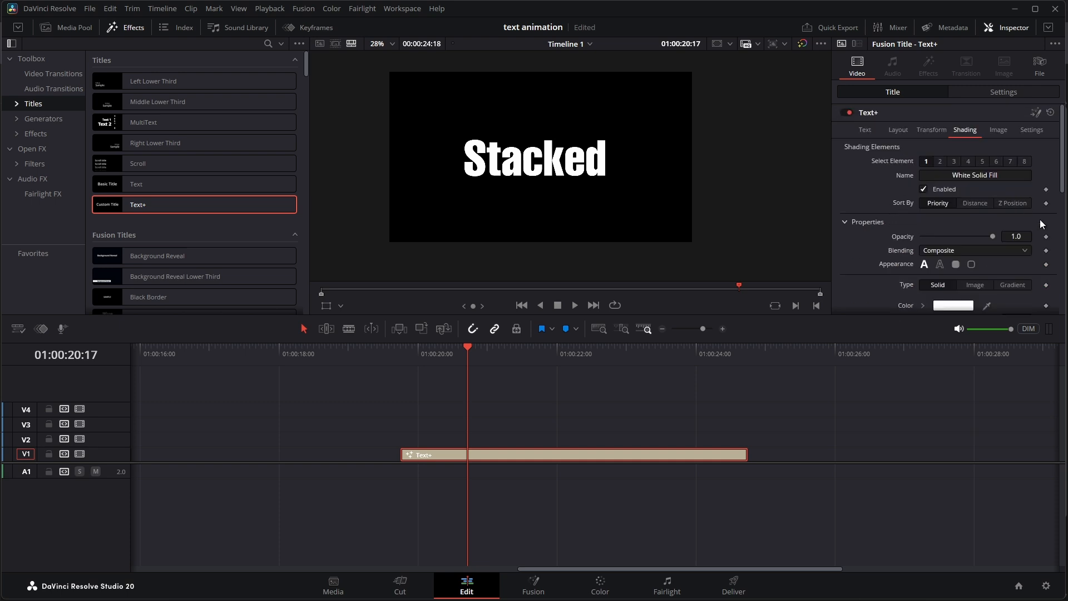
click(1047, 237)
drag(466, 348, 401, 352)
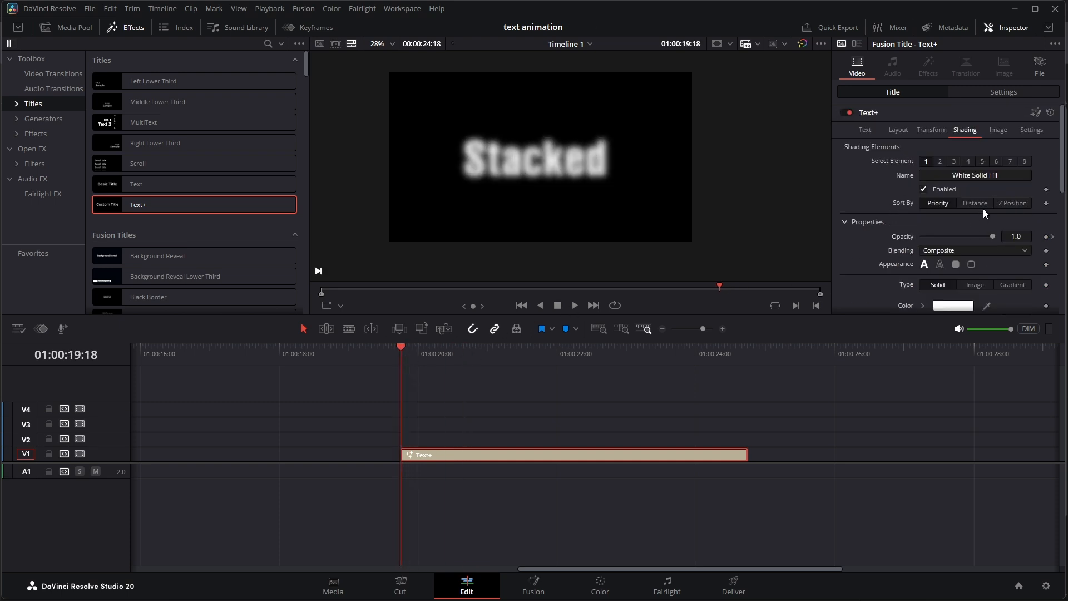
drag(990, 236, 881, 234)
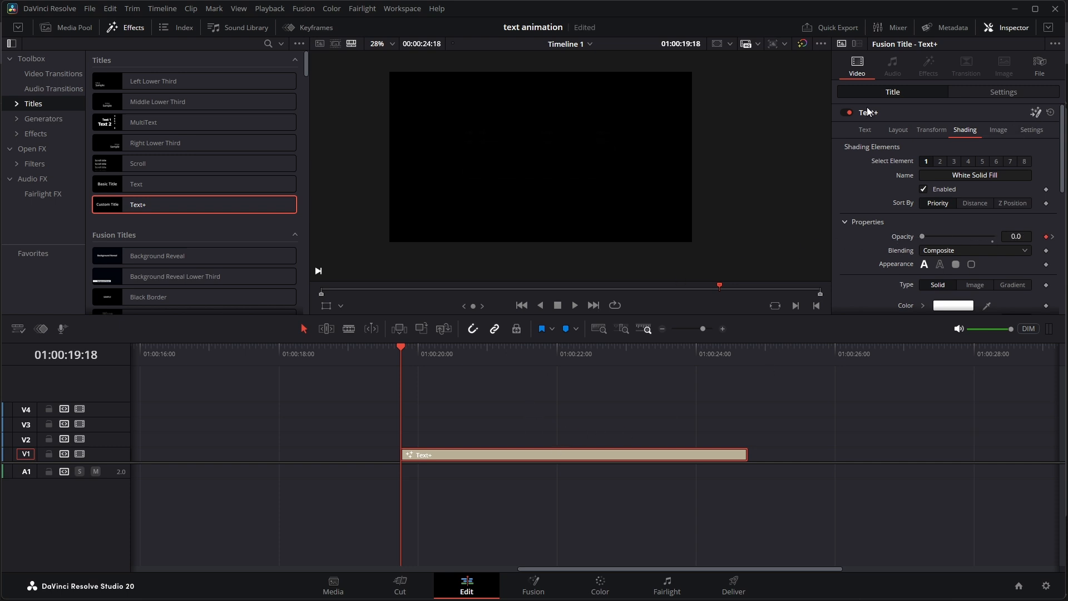
In Fusion's Spline editor, smooth all the title's opacity and softness curves with ease in and ease out locked together, and adjust the ease amount
click(1034, 112)
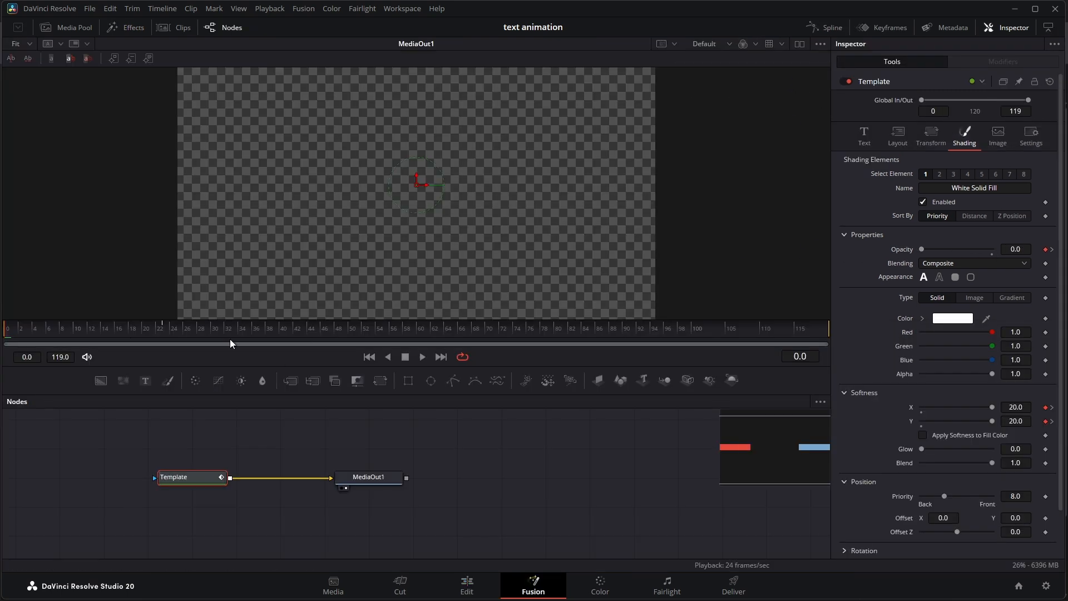
click(434, 431)
click(779, 401)
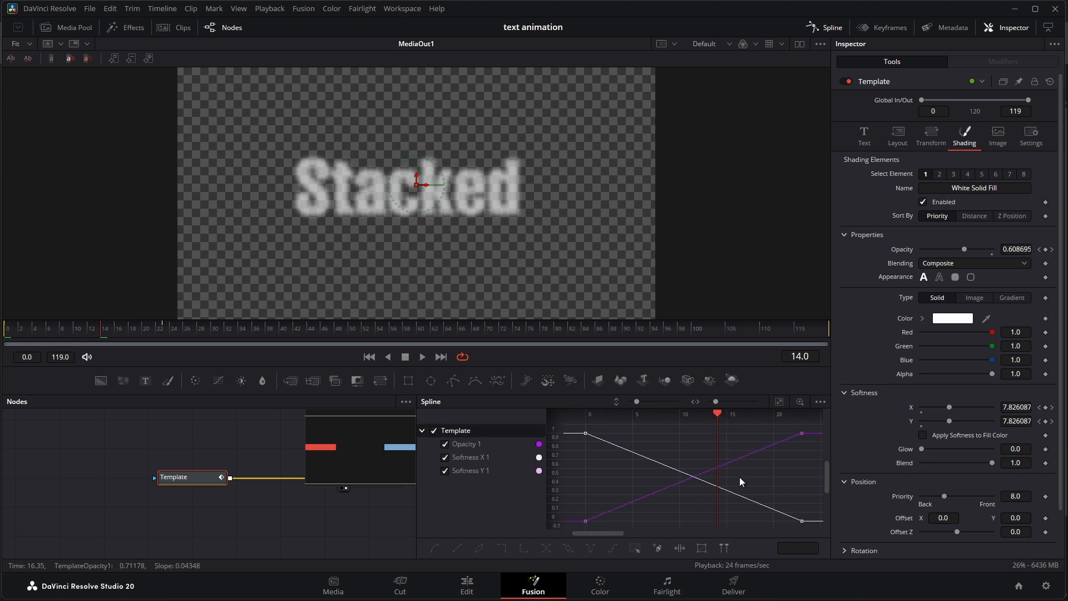
key(ctrl+a)
key(f)
key(t)
click(739, 417)
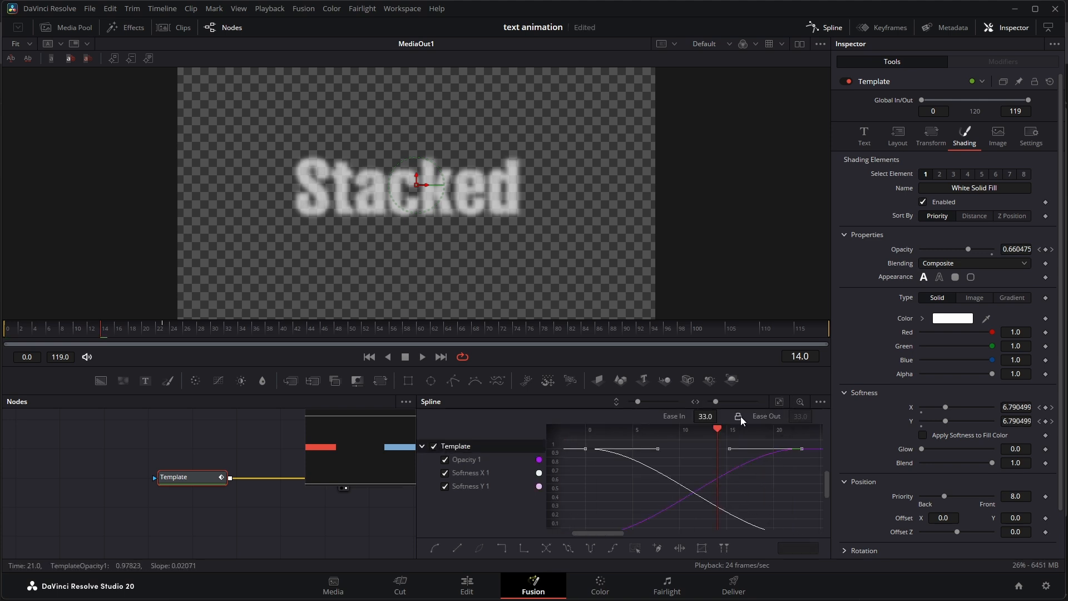
drag(703, 416, 720, 416)
On the Edit page, duplicate the "Stacked" title onto the tracks above with staggered starts, and word the topmost title "Text Layers"
click(476, 586)
drag(439, 455, 504, 418)
click(876, 187)
key(ctrl+a)
text(Text Layers)
Shorten the V3 title's wording to "Layers", and scale and place it below the other titles in the frame
drag(483, 357, 508, 358)
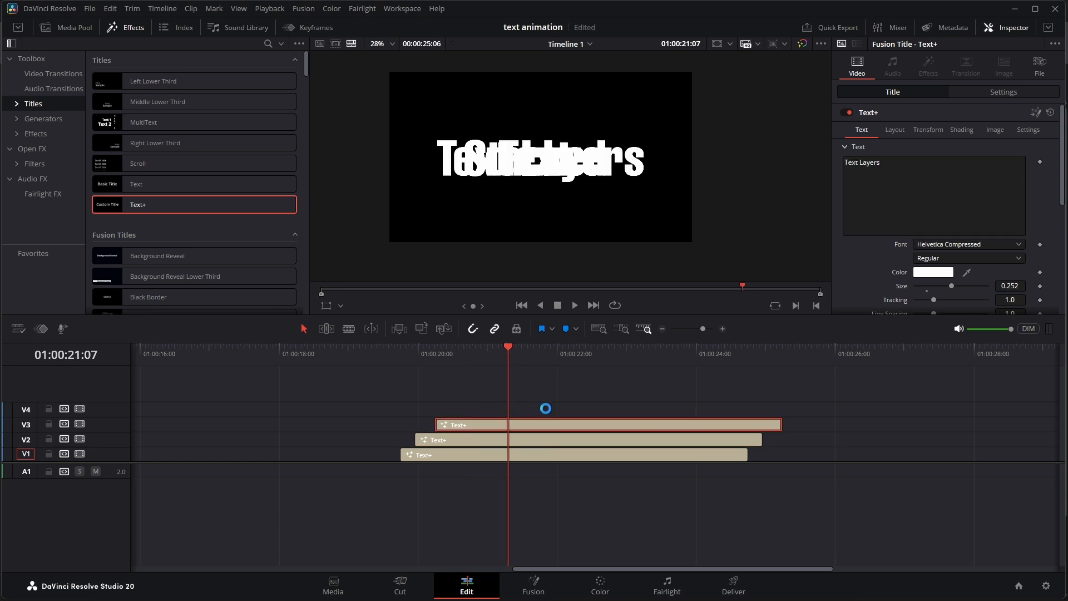
click(326, 307)
drag(693, 72, 642, 100)
drag(596, 144, 591, 178)
click(861, 163)
key(BackSpace)
key(BackSpace)
key(BackSpace)
key(BackSpace)
key(BackSpace)
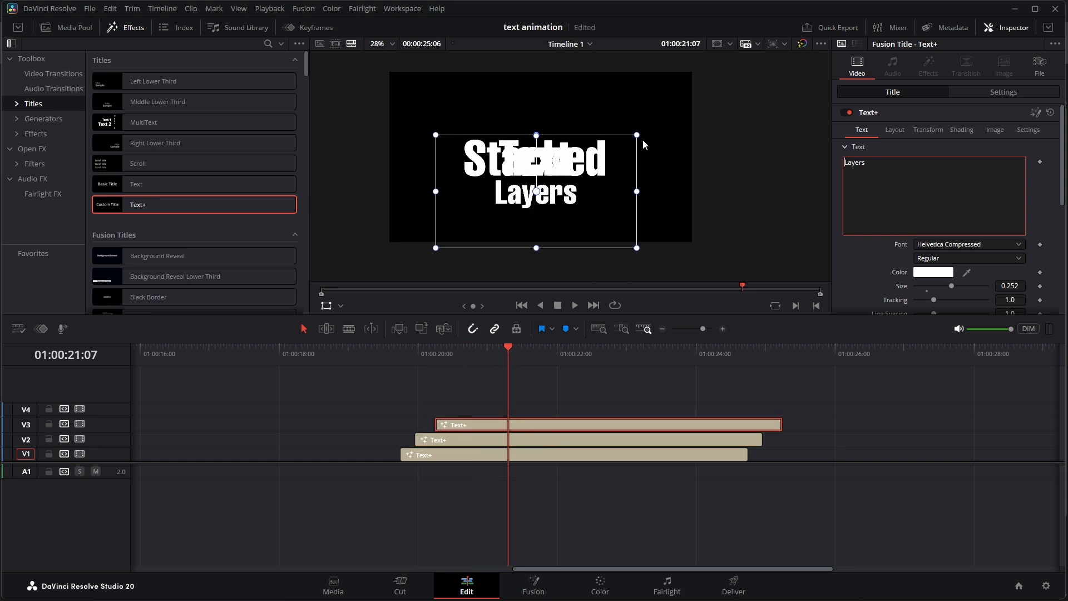
drag(637, 135, 641, 101)
Resize and position the three titles as a tight stack, with small "Text" above, "Stacked" in the middle and enlarged "Layers" below
click(530, 440)
drag(616, 118, 650, 85)
drag(619, 113, 623, 123)
click(517, 455)
drag(692, 71, 674, 82)
drag(635, 125, 641, 123)
click(528, 425)
drag(706, 96, 731, 81)
drag(644, 197, 637, 192)
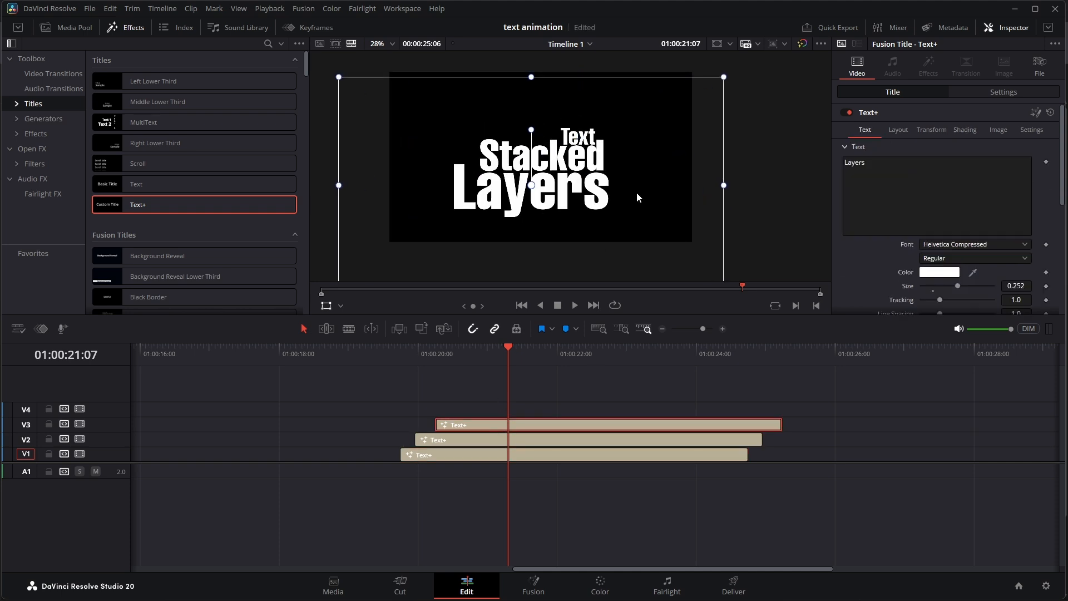
Color the "Layers" title orange and move the playhead back to just before the stacked titles start
click(940, 273)
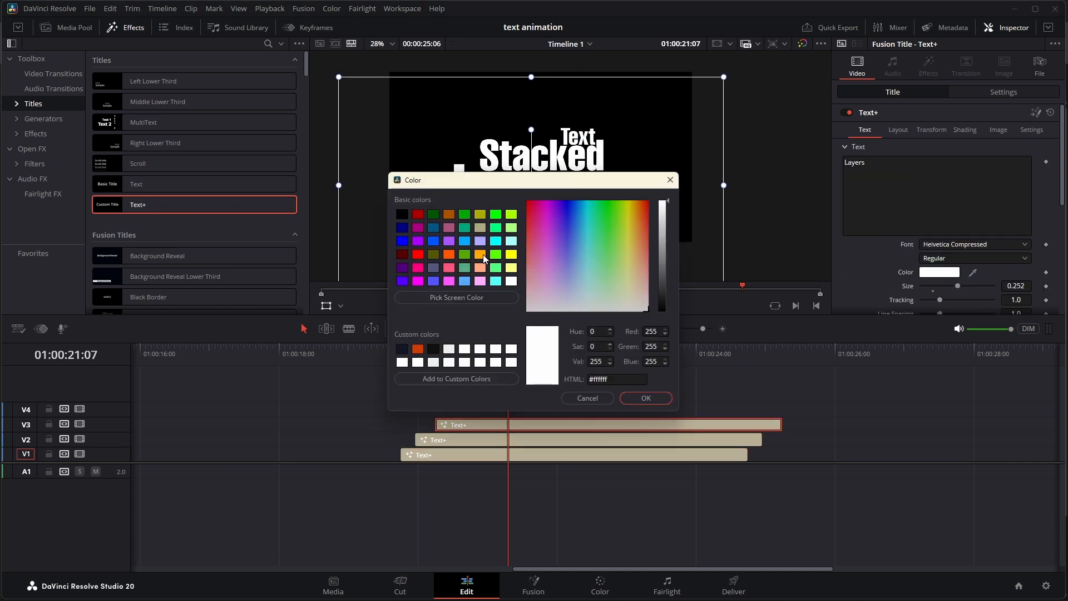
click(480, 254)
click(645, 398)
click(396, 353)
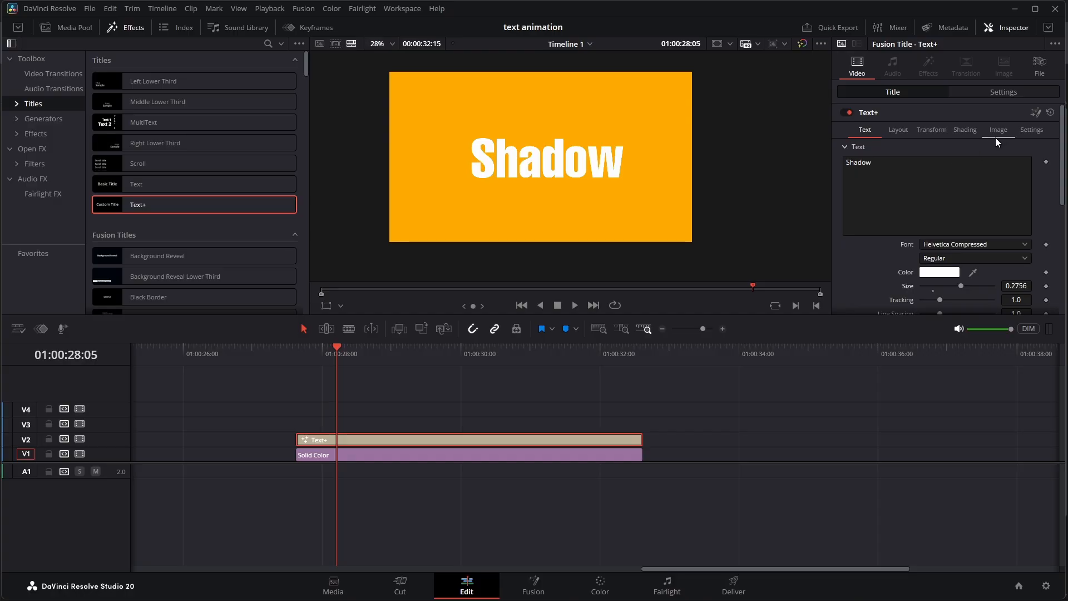
Fill the "Shadow" title with a gradient, setting the black stop's alpha to 0 and moving the white stop to about 0.45
click(967, 132)
scroll(991, 222, down, 2)
click(1011, 240)
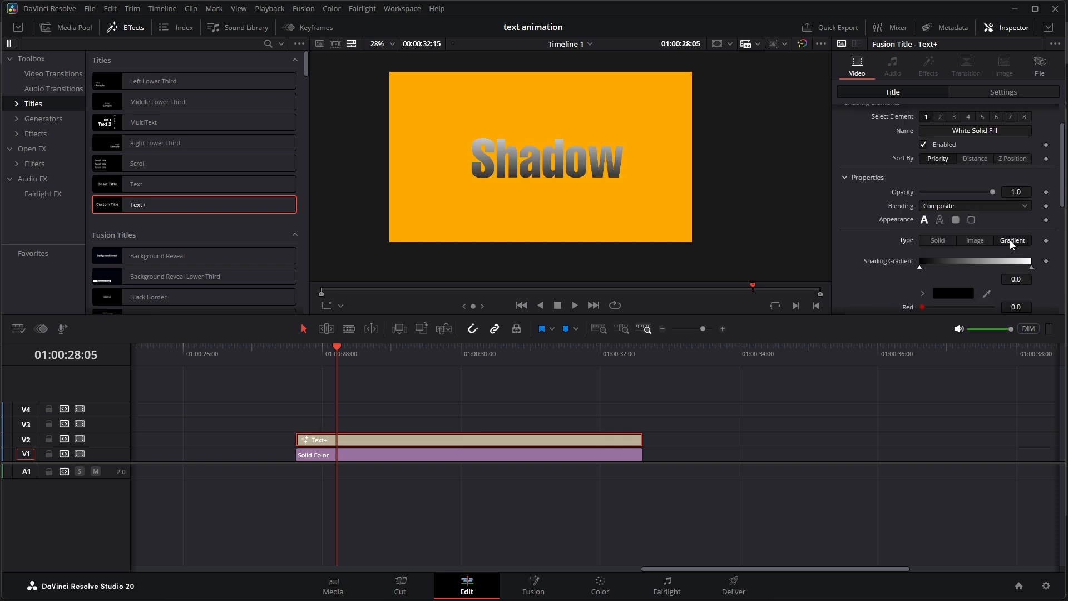
scroll(924, 259, down, 2)
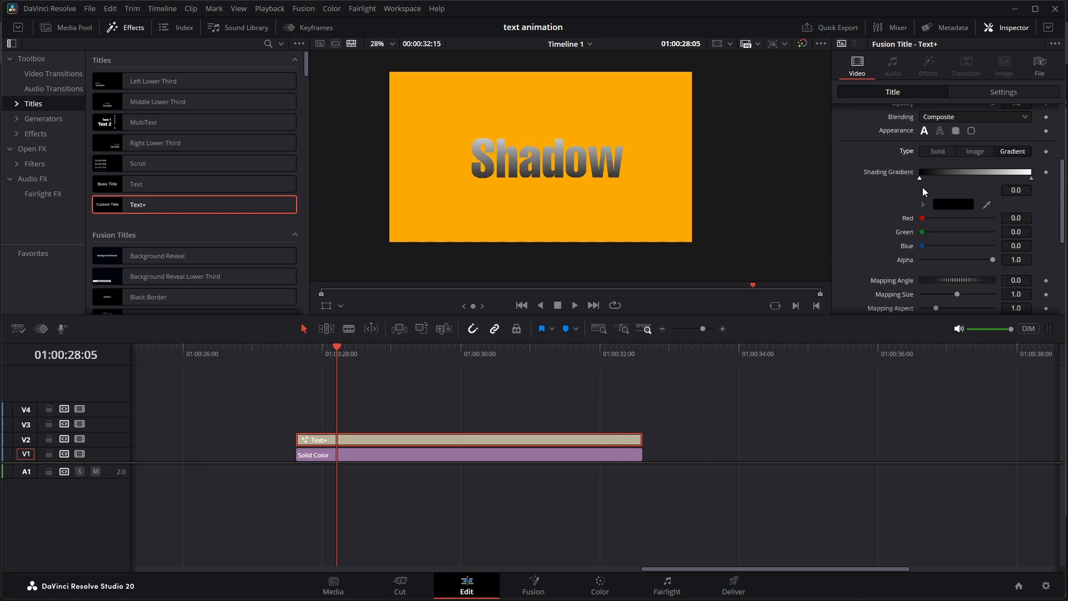
drag(993, 260, 918, 260)
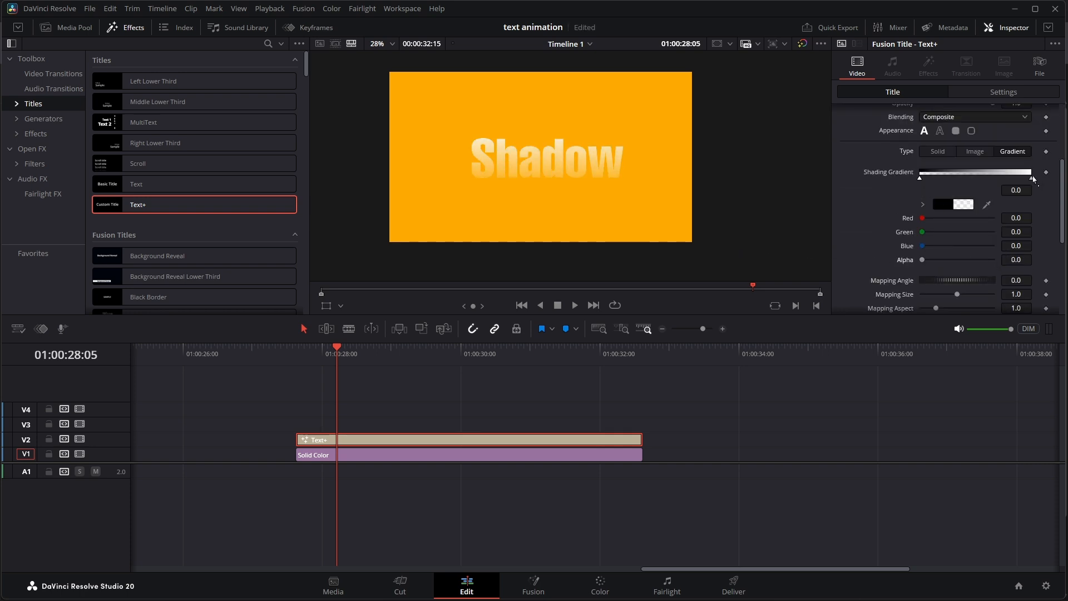
drag(1033, 176, 971, 179)
Find the Drop Shadow effect in Open FX, apply it to the "Shadow" title clip and adjust the shadow's settings
click(31, 148)
click(268, 43)
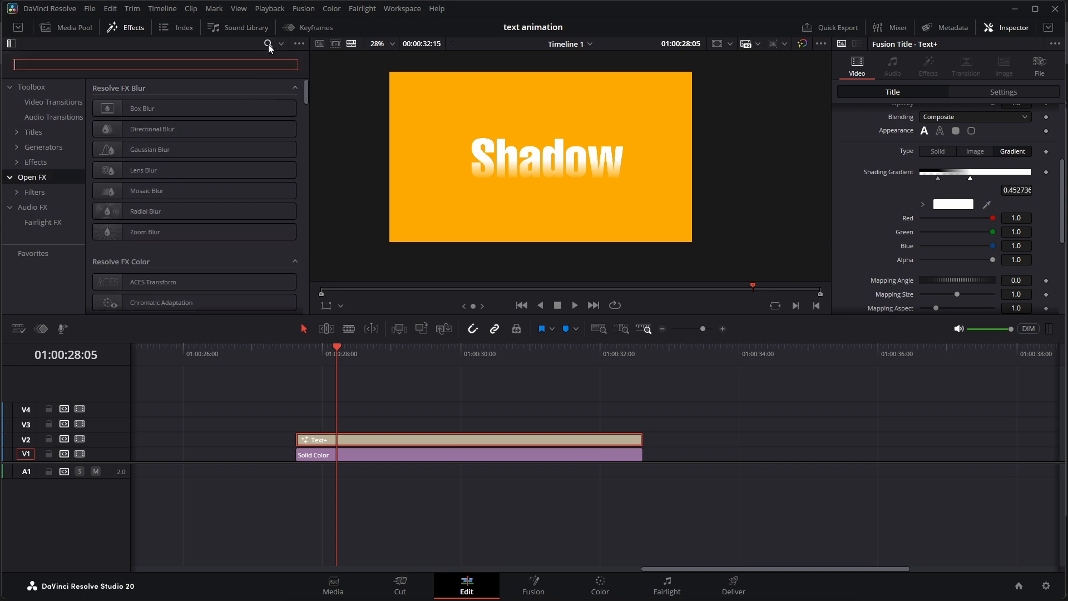
text(dro)
drag(159, 108, 445, 440)
mouse_move(955, 143)
mouse_down()
mouse_move(931, 144)
mouse_move(944, 129)
mouse_up()
drag(929, 158, 924, 159)
Open the "Shadow" title in Fusion and keyframe its shading opacity at 0 on frame 0
click(858, 65)
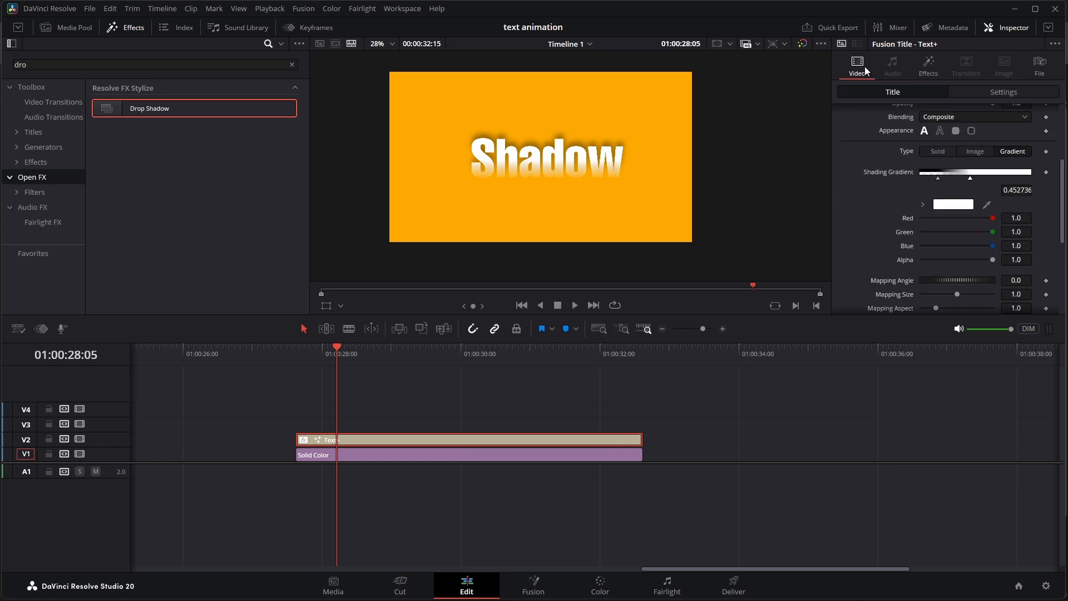
scroll(1021, 149, up, 4)
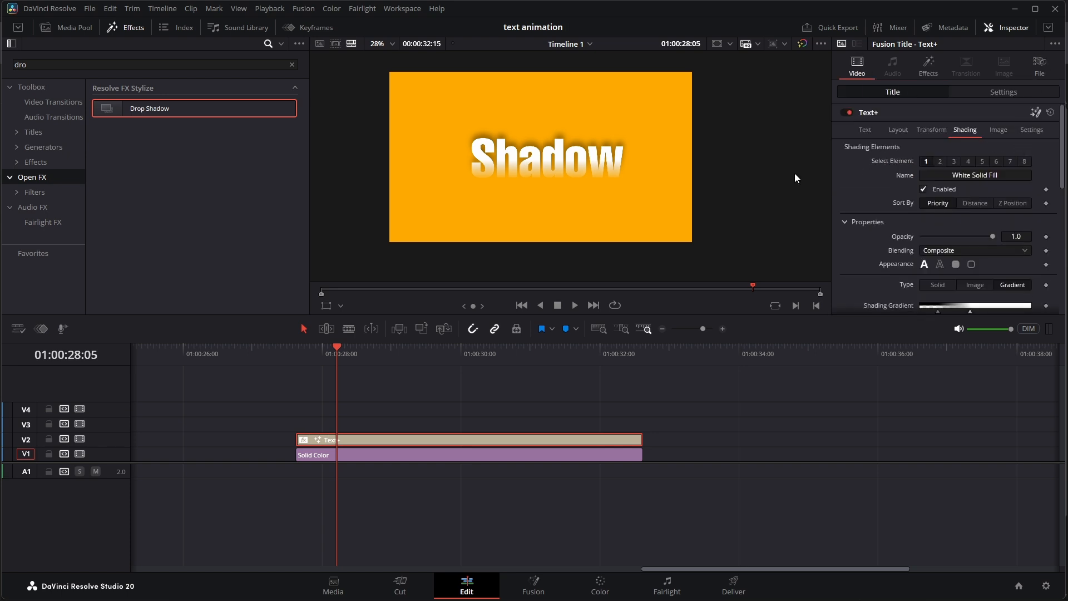
key(shift+5)
click(1, 338)
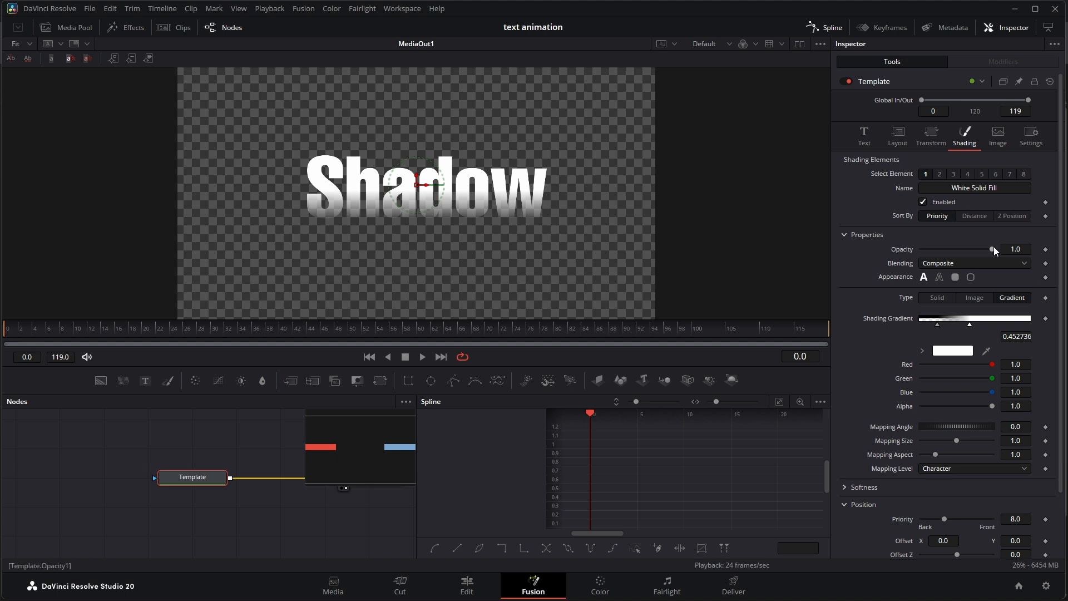
drag(993, 249, 922, 250)
click(1045, 249)
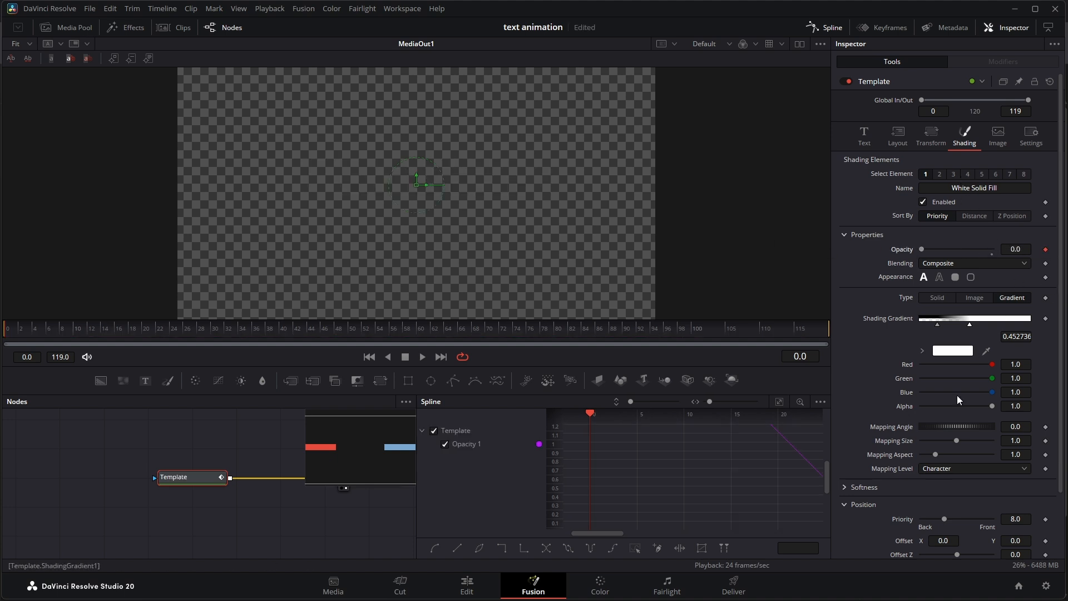
Keyframe the title's shading Y offset at -0.35 on frame 0
scroll(969, 409, down, 3)
drag(1026, 467, 1010, 467)
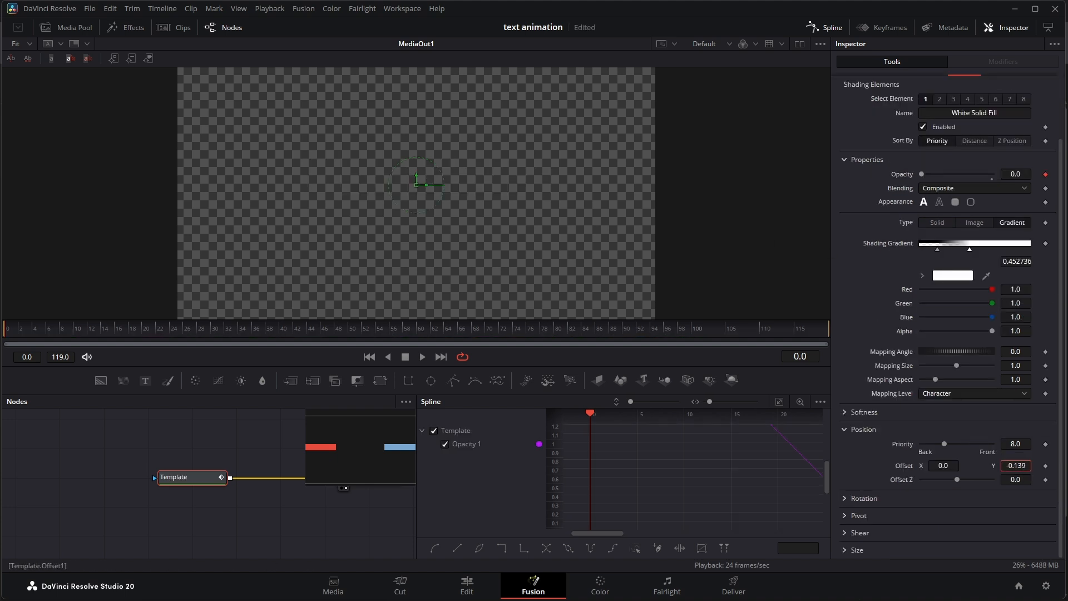
click(1045, 466)
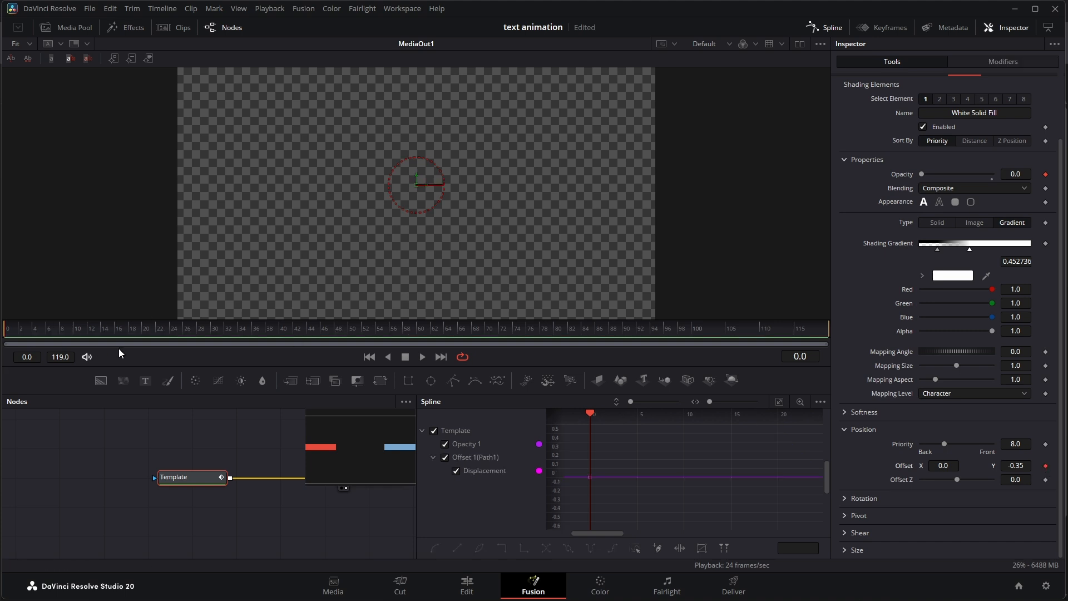
At frame 24, keyframe the shading Y offset at 0 and the opacity at 1, with the animation curves smoothed and eased
drag(104, 333, 174, 337)
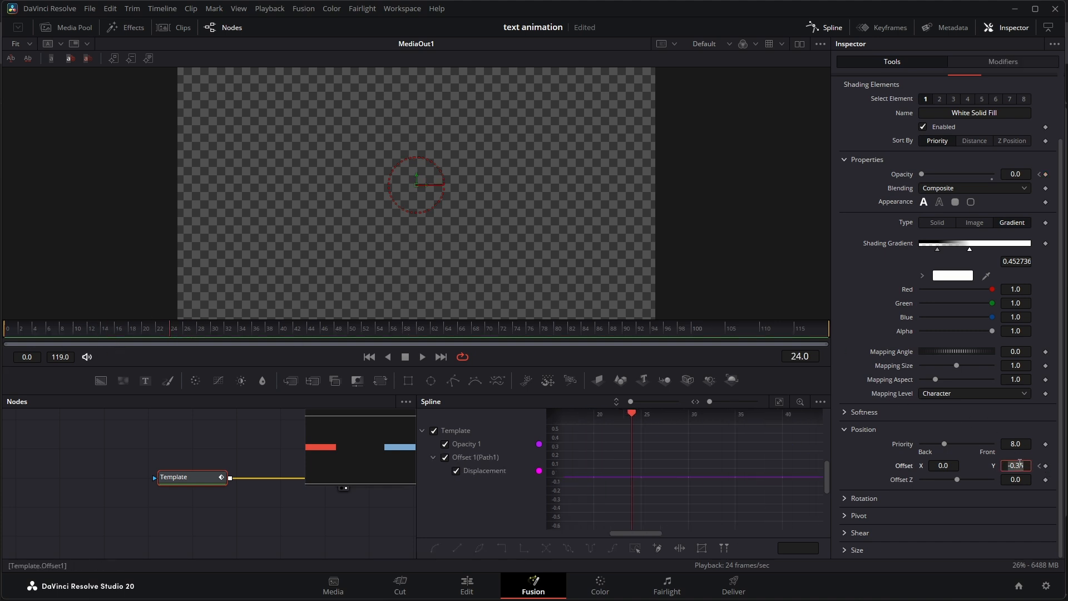
key(Tab)
scroll(993, 318, up, 3)
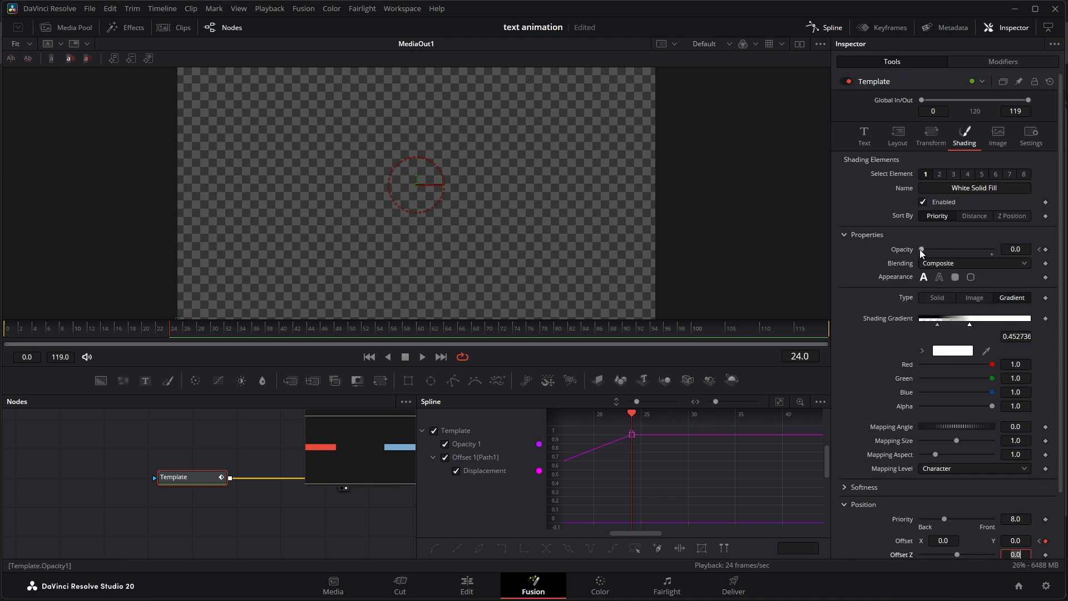
drag(922, 249, 993, 250)
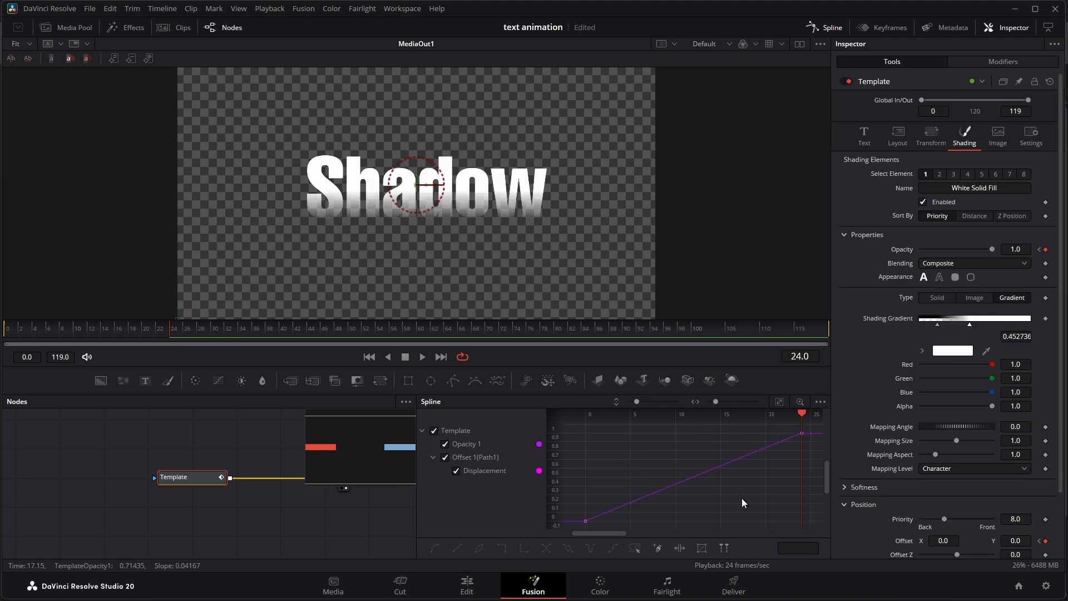
key(s)
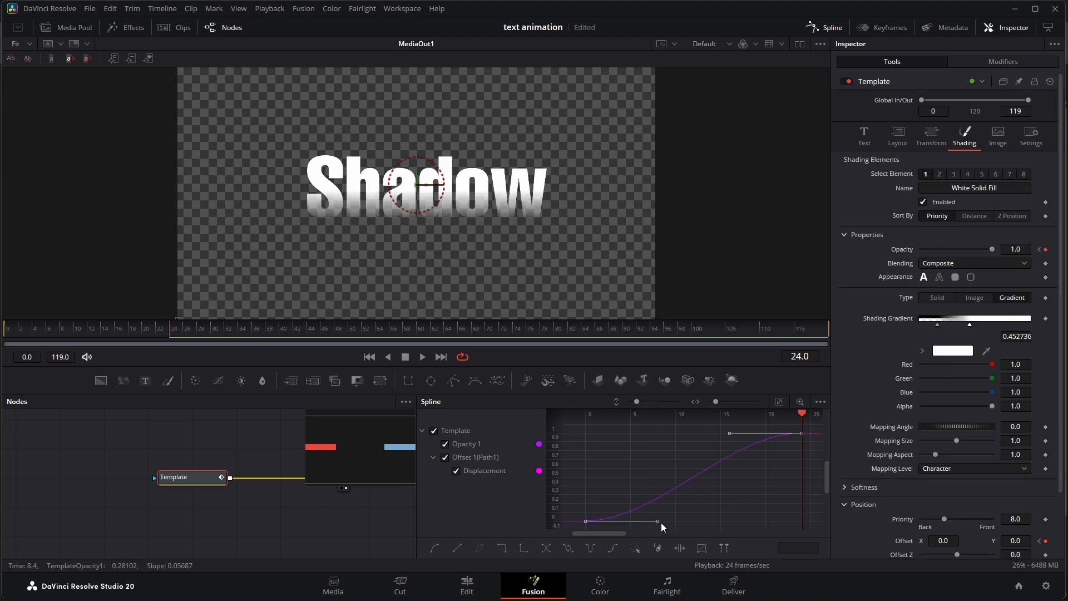
key(t)
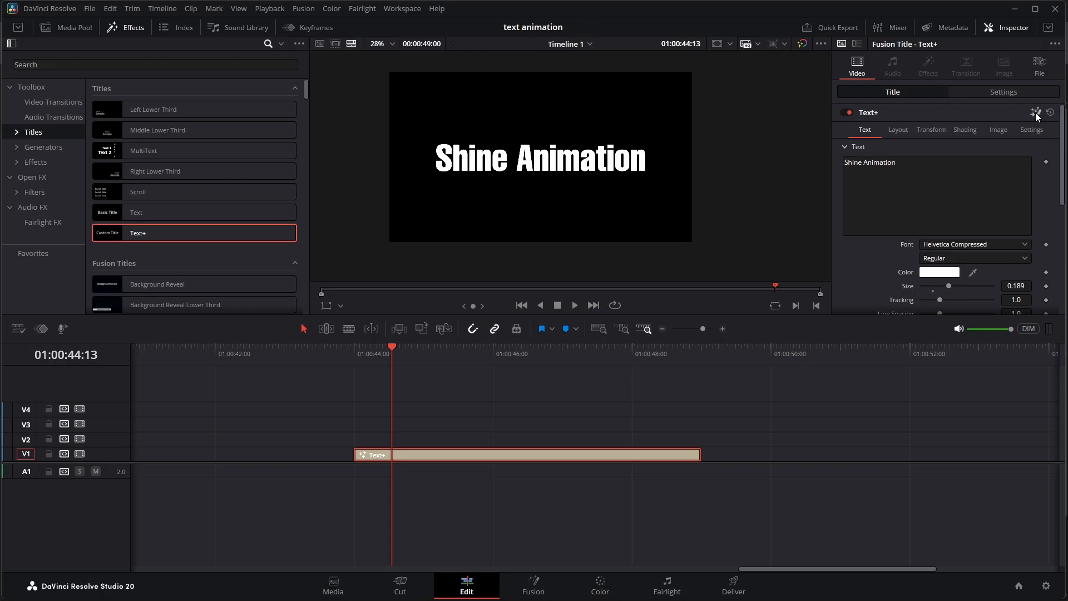
Open the "Shine Animation" title in Fusion and route a new Background node to the output, masked by the Template text
key(shift+5)
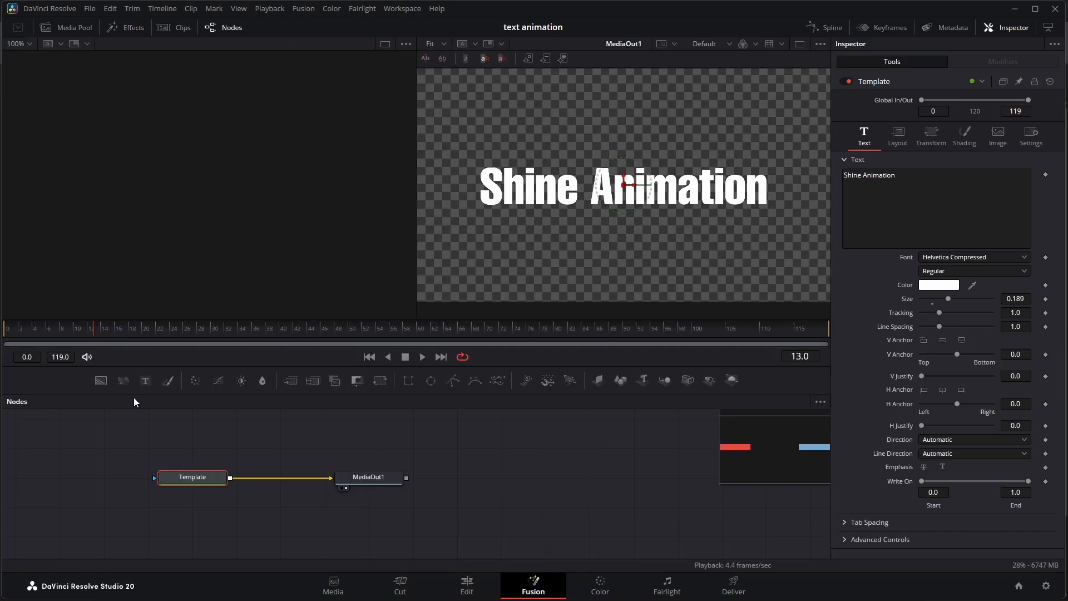
drag(103, 385, 150, 405)
mouse_move(258, 460)
mouse_down()
mouse_move(277, 475)
mouse_move(208, 444)
mouse_move(249, 446)
mouse_up()
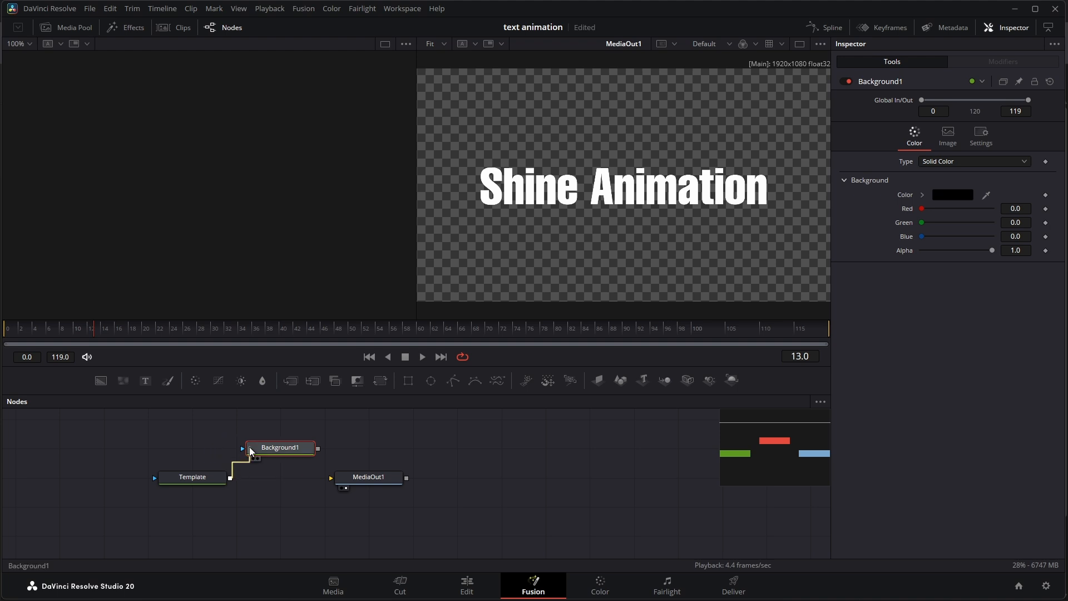
drag(317, 451, 451, 479)
click(280, 456)
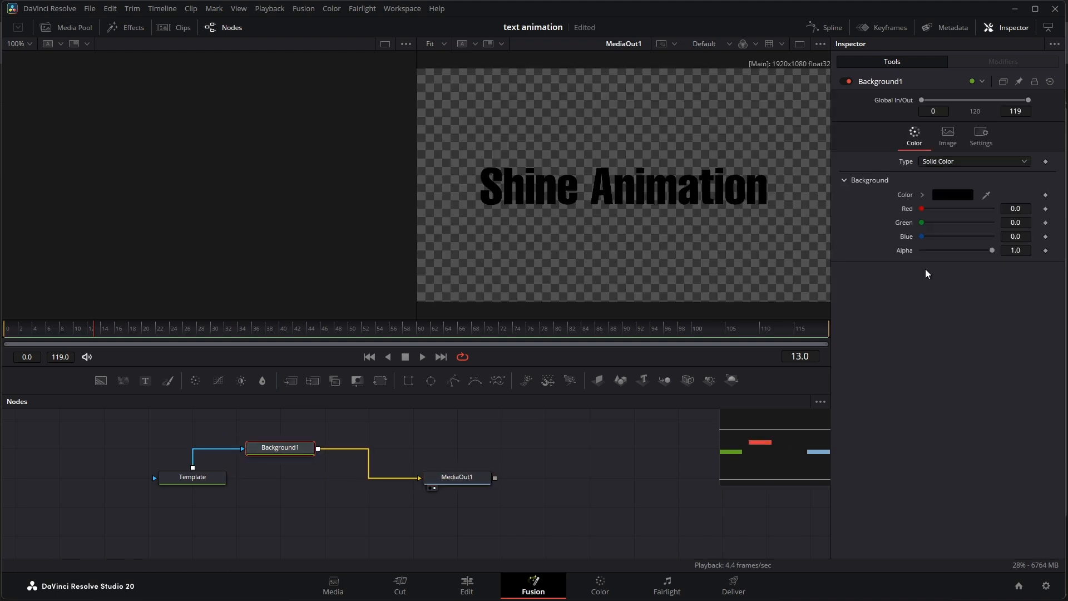
Change the Background node's fill to a gradient of the Reflect type
click(940, 162)
click(944, 226)
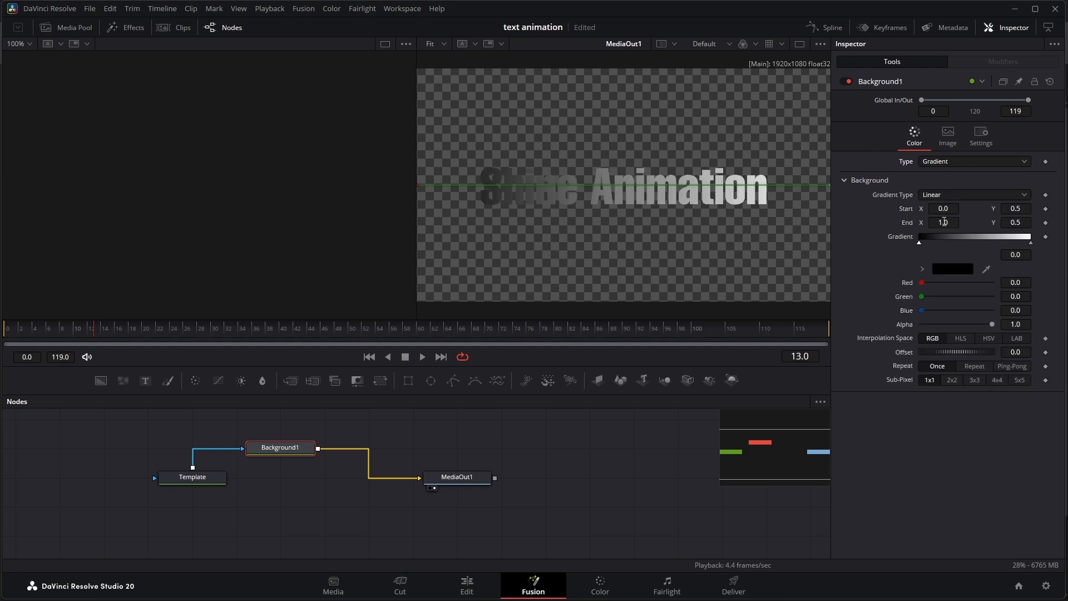
click(937, 198)
click(938, 220)
Color the gradient's black stop orange and its white stop a dark orange-brown
double_click(919, 243)
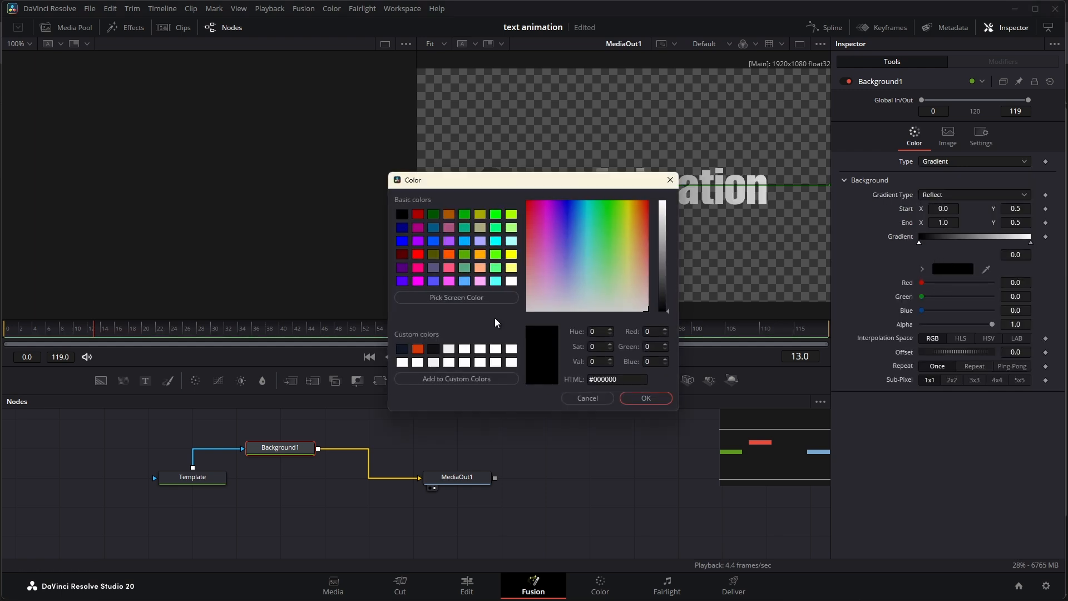
click(480, 255)
click(646, 398)
double_click(1032, 243)
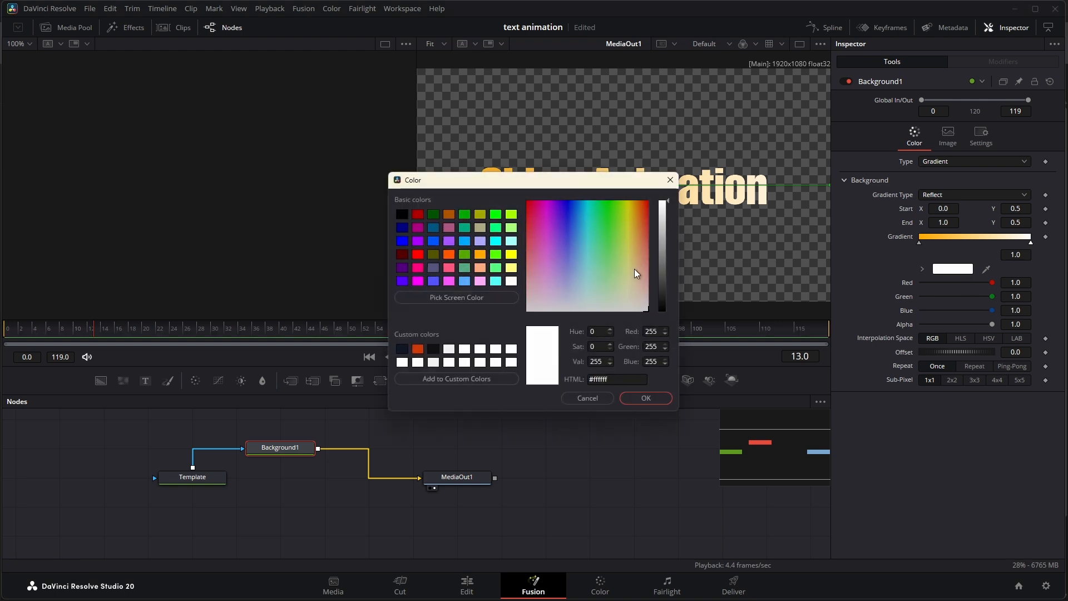
click(480, 254)
drag(663, 209, 675, 276)
click(646, 399)
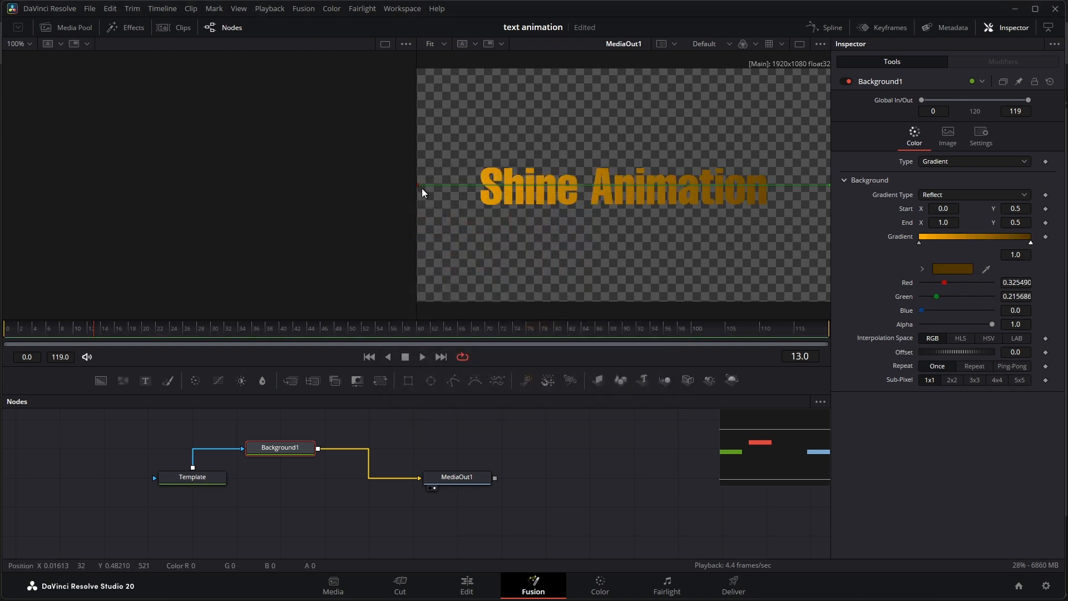
Place the gradient's start near the text's center at about 0.51, 0.48 and its end below at about 0.56, 0.21
drag(343, 187, 589, 192)
drag(821, 185, 617, 268)
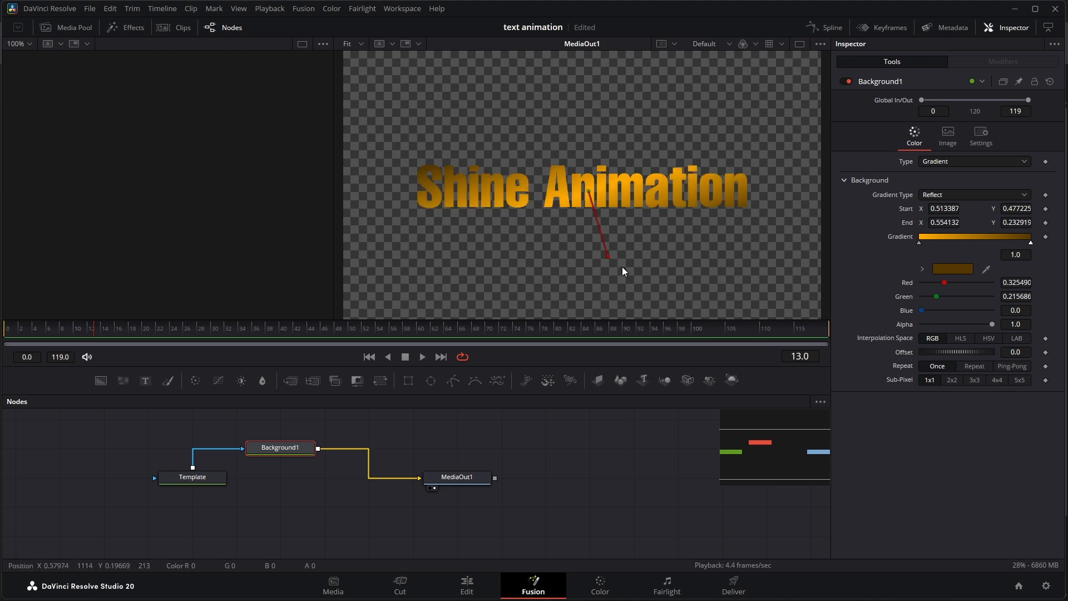
drag(618, 268, 611, 263)
Line up the Template and Background nodes in a row and add a Soft Glow node after the Background
click(416, 442)
drag(280, 448, 281, 478)
drag(160, 446, 192, 478)
click(192, 478)
key(shift+space)
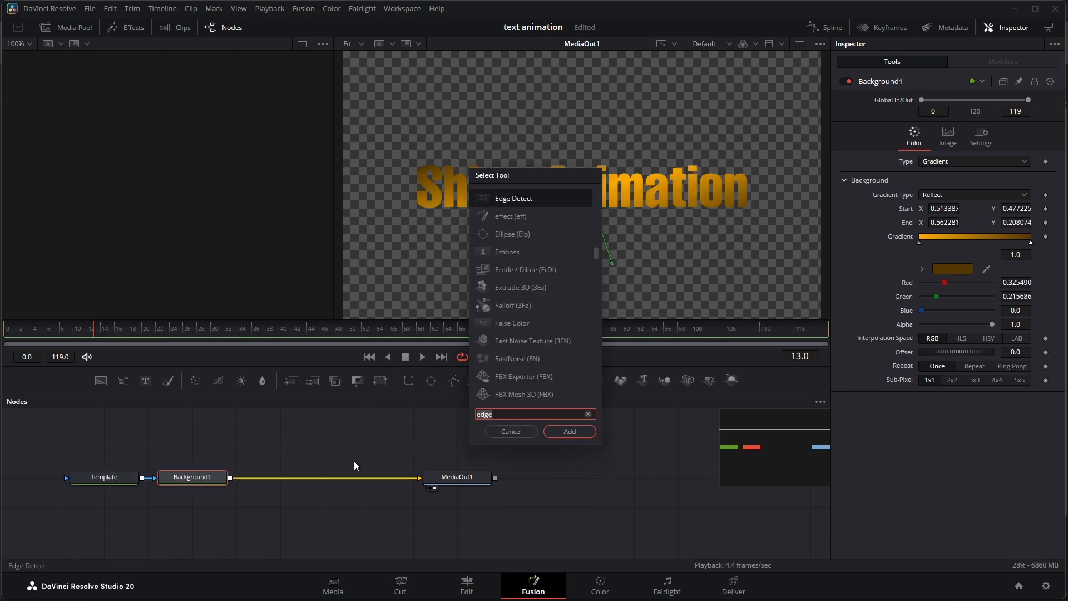
text(Soft Glow)
click(579, 428)
Lower the Soft Glow's gain to about 0.67 and set its glow size to 5
drag(930, 200, 925, 200)
drag(970, 173, 935, 172)
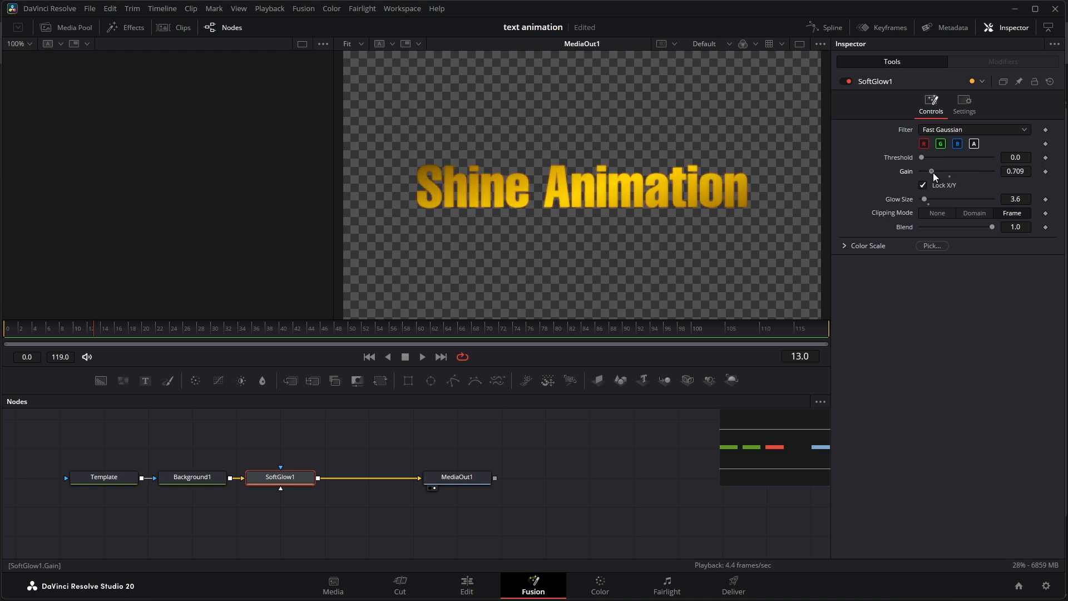
double_click(1014, 199)
text(5)
key(Return)
Add a second Soft Glow after the first and mask it with a rectangle about 0.06 wide, angled about -21.5 degrees
drag(454, 477, 542, 477)
click(299, 480)
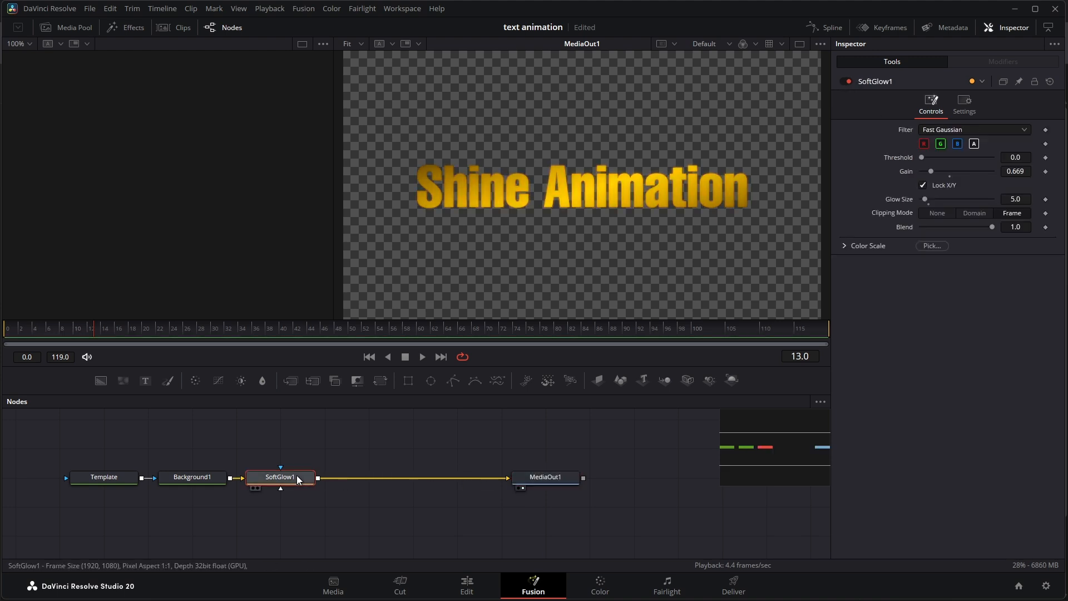
key(shift+space)
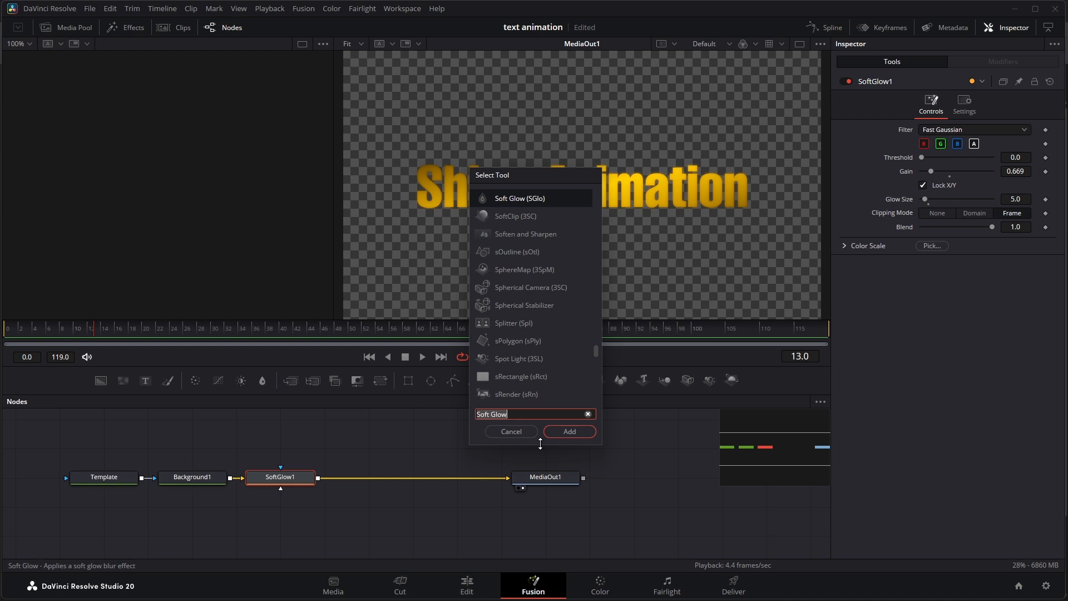
click(570, 431)
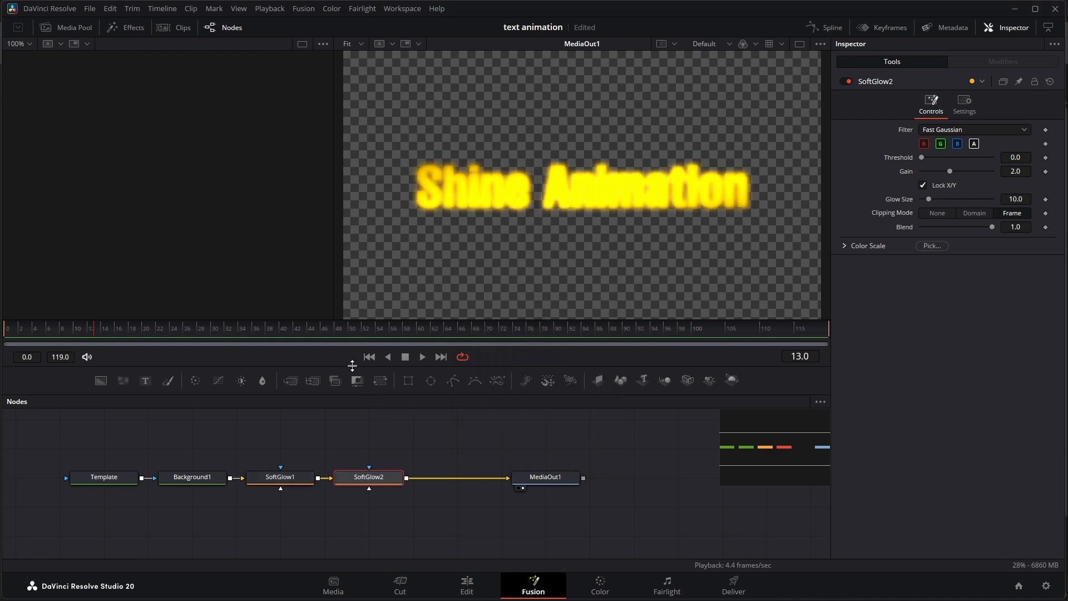
click(409, 380)
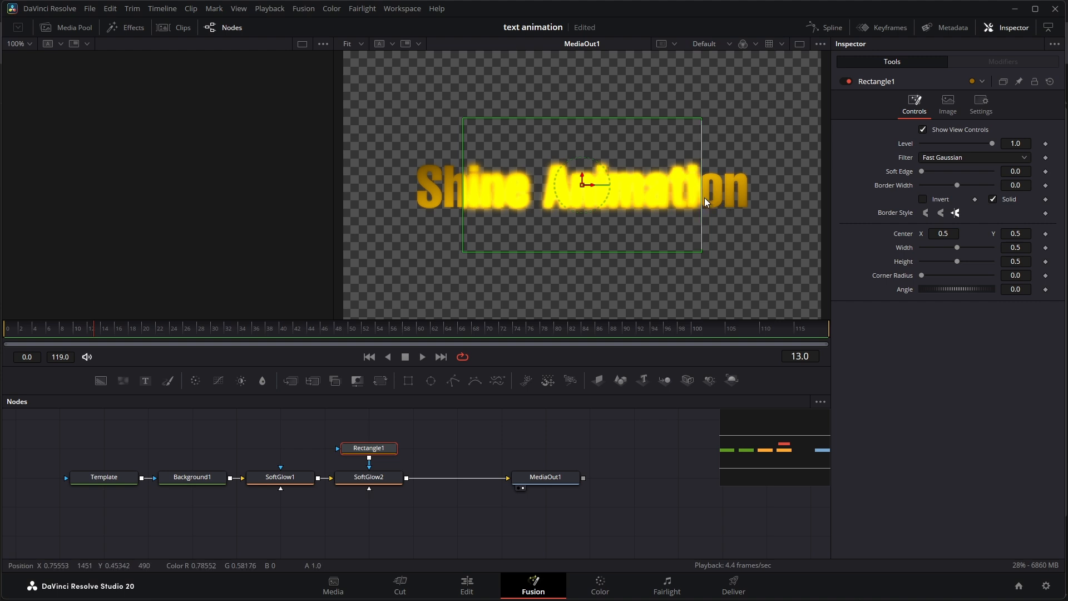
drag(704, 201, 608, 178)
Reduce the second Soft Glow's glow size to 3.2
click(380, 482)
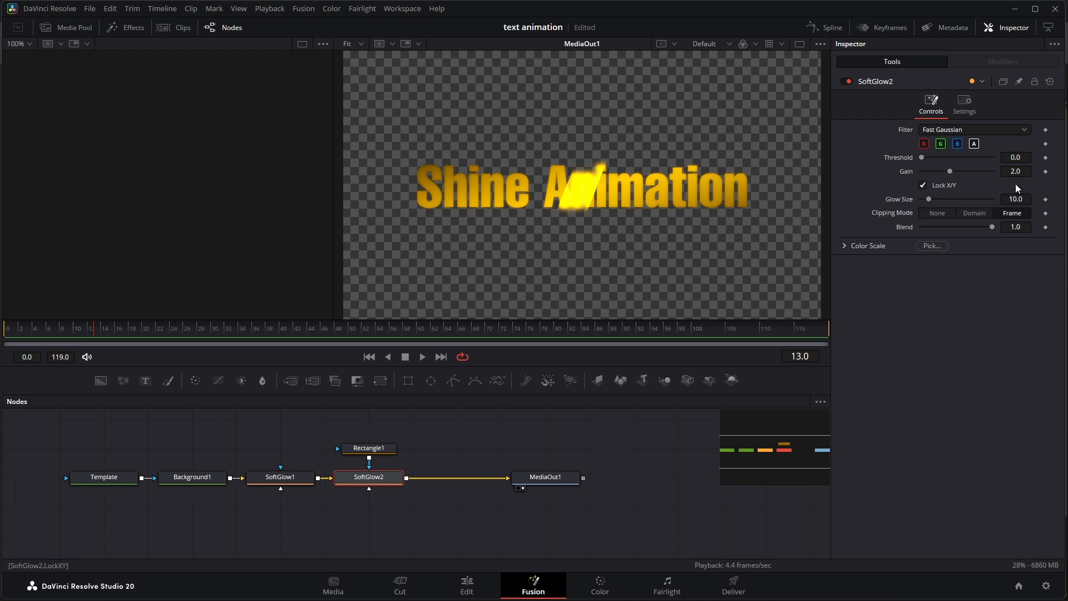
click(1025, 199)
text(3.4)
key(Return)
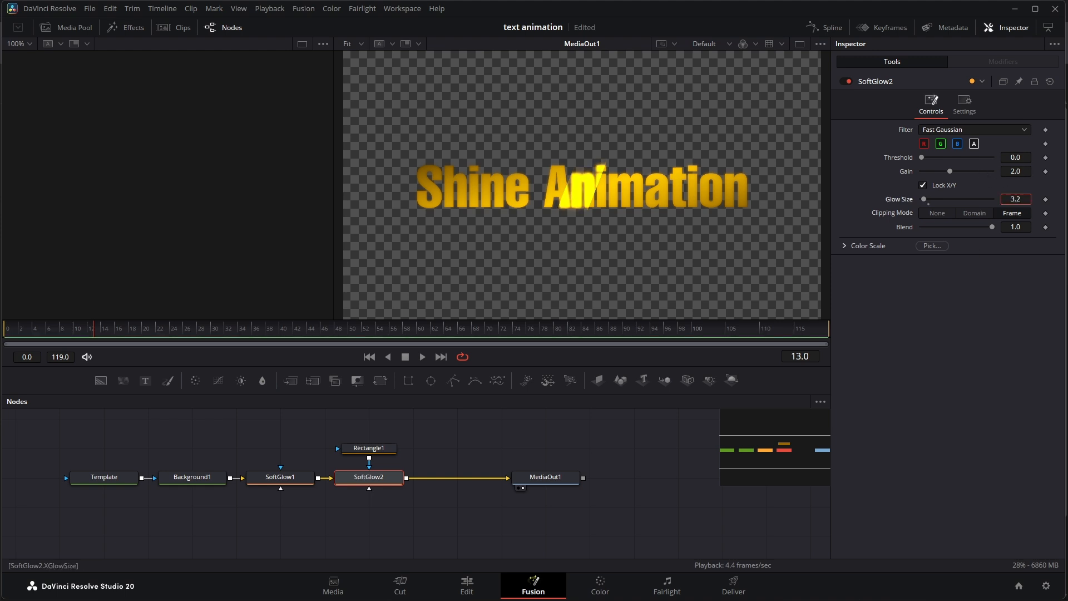
Set the rectangle mask's soft edge to about 0.0098 and the second Soft Glow's gain to about 2.06
click(369, 448)
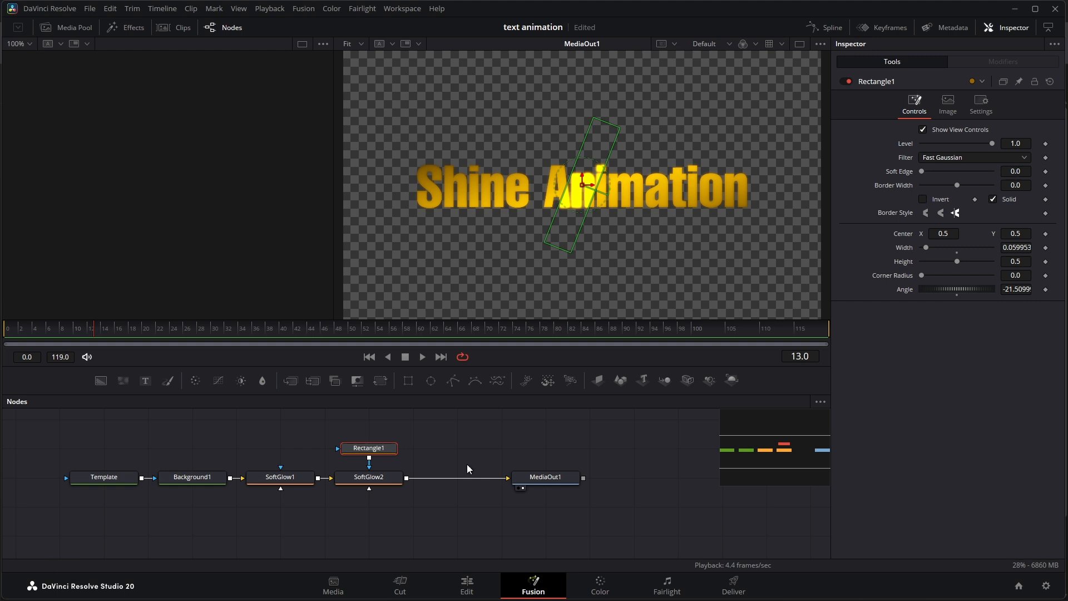
click(482, 454)
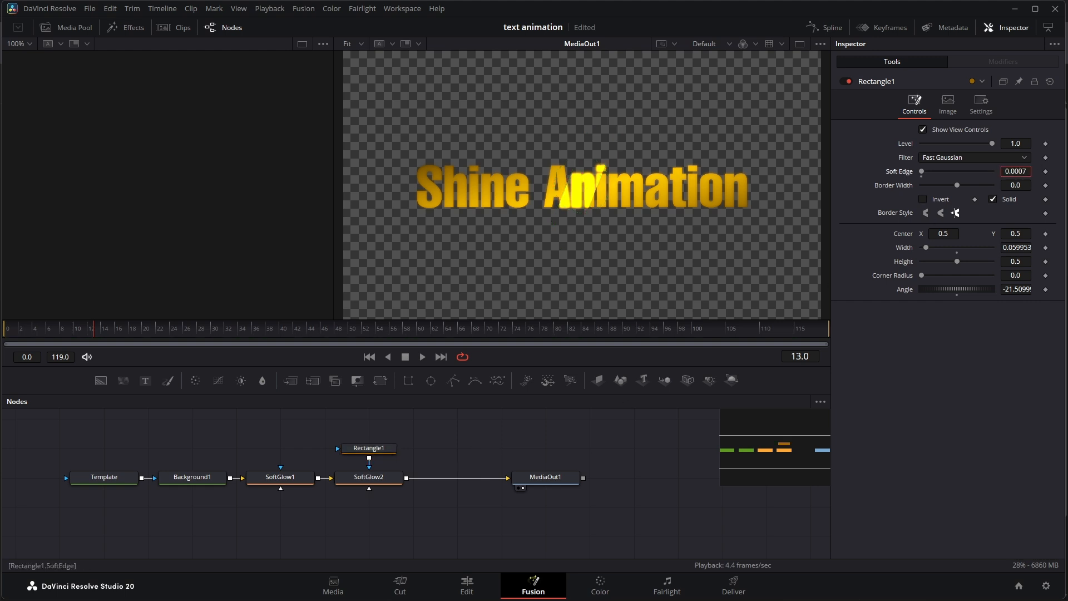
drag(1016, 172, 1067, 171)
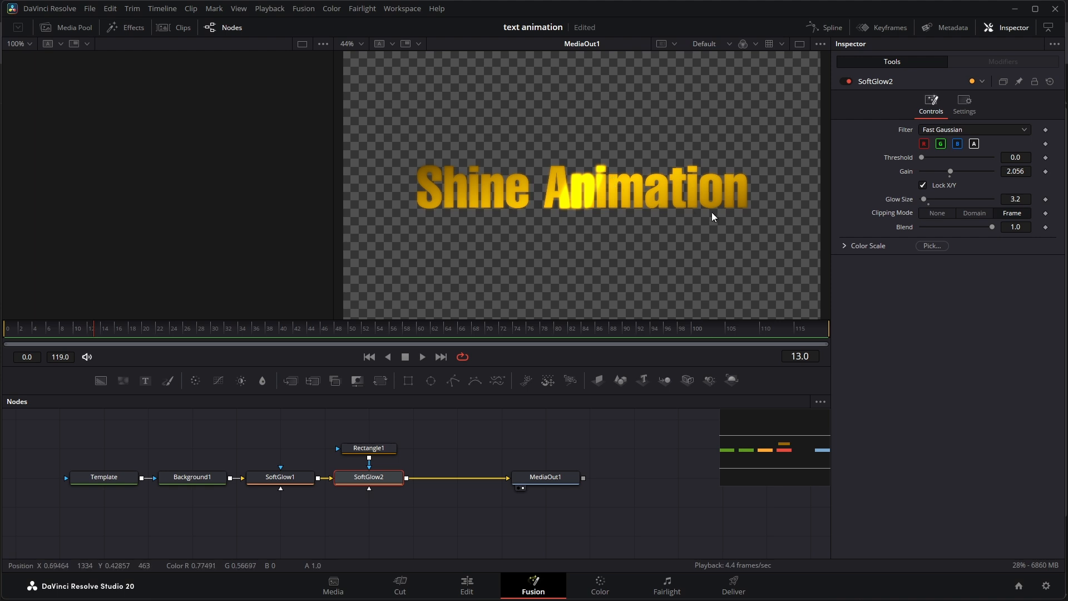
Turn off the viewer's checkerboard underlay to check the glowing text against black
right_click(679, 244)
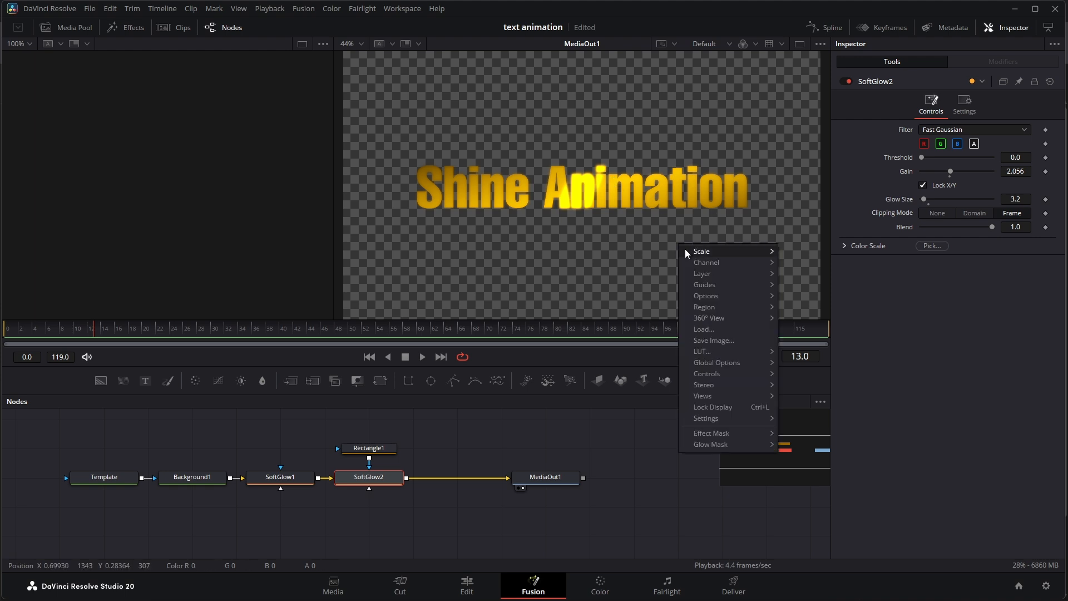
mouse_move(725, 291)
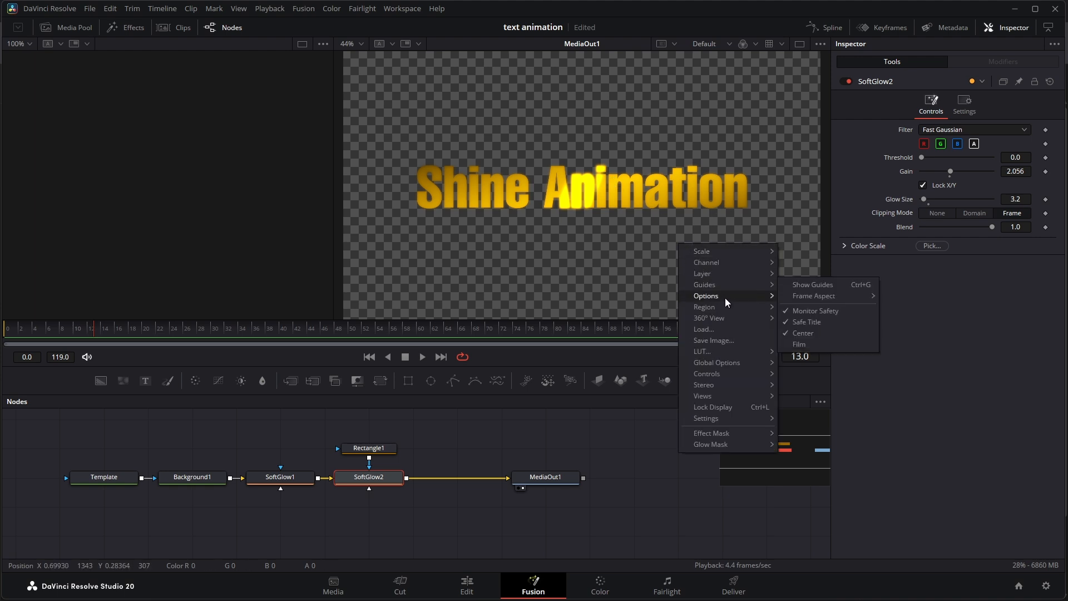
click(816, 296)
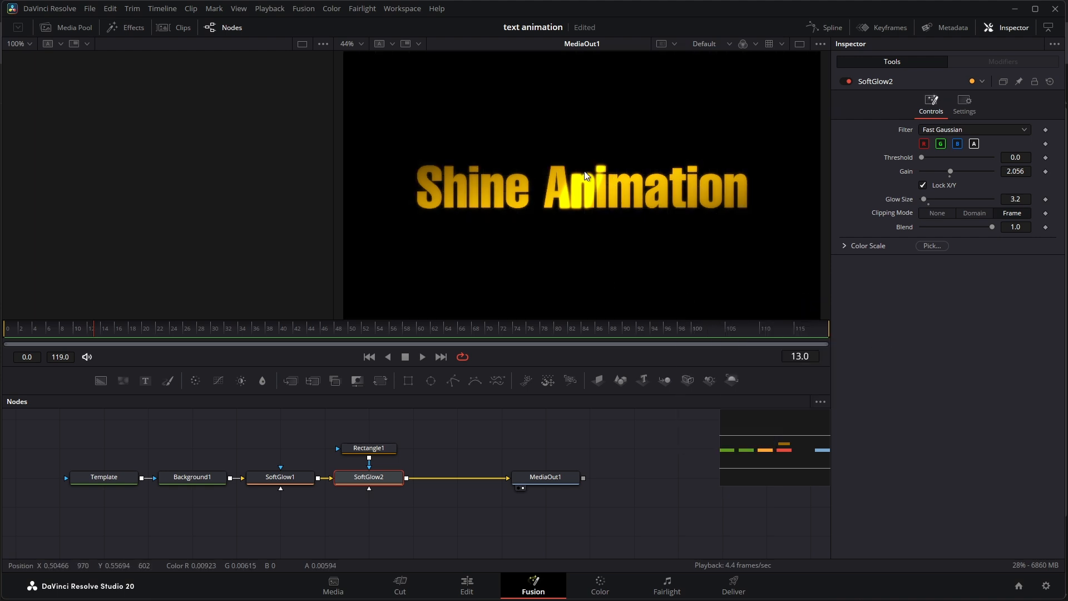
scroll(596, 264, up, 2)
scroll(597, 264, down, 2)
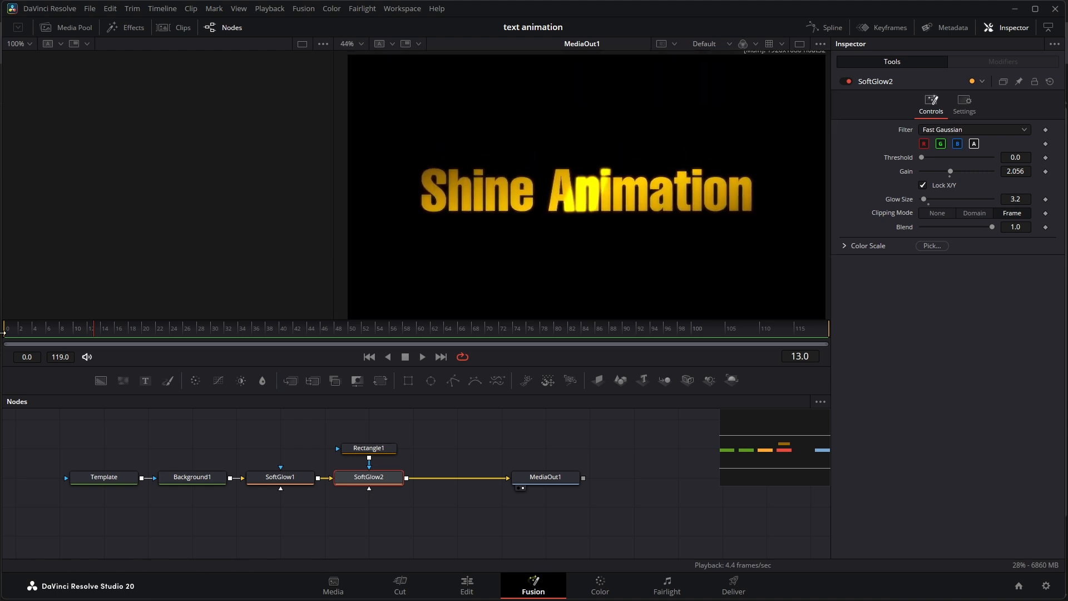
Keyframe the rectangle mask's center to travel across the text, from X about 0.10 at frame 0 to about 0.925 at frame 24
click(368, 448)
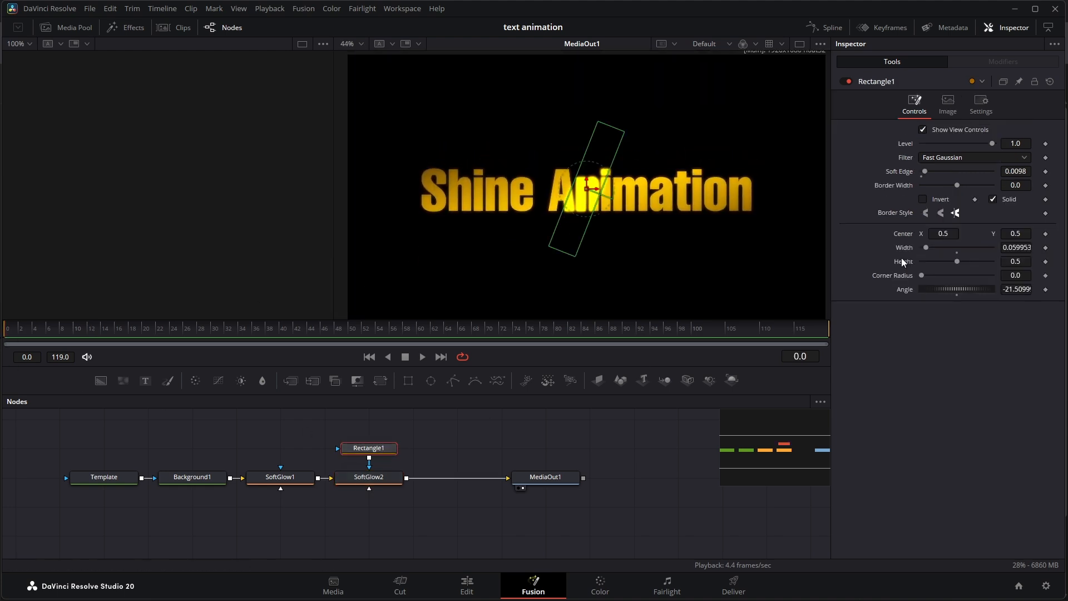
click(1047, 235)
drag(592, 193, 408, 193)
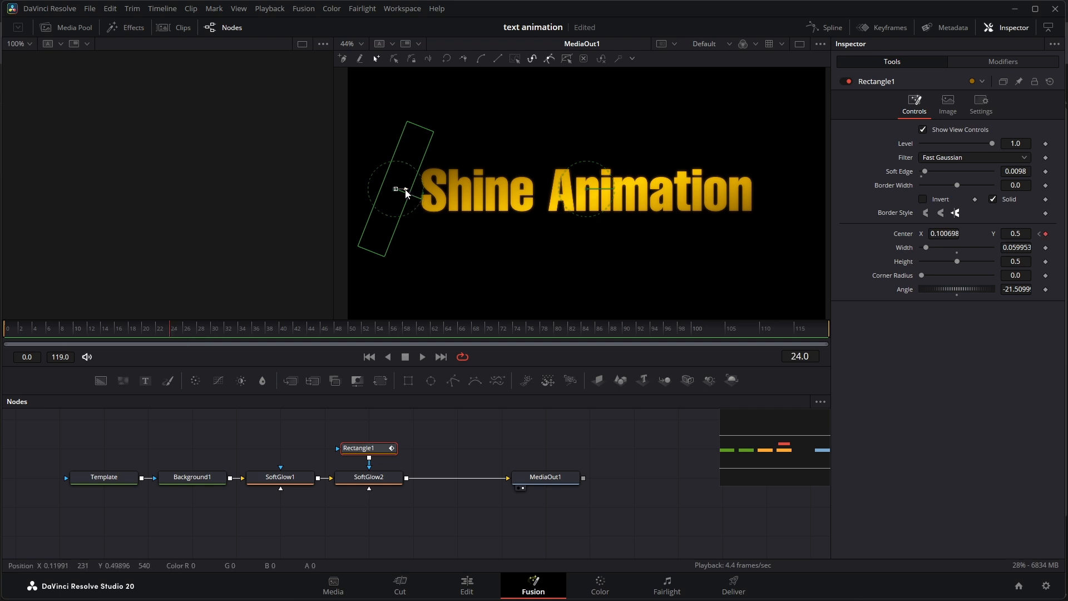
drag(402, 186, 803, 193)
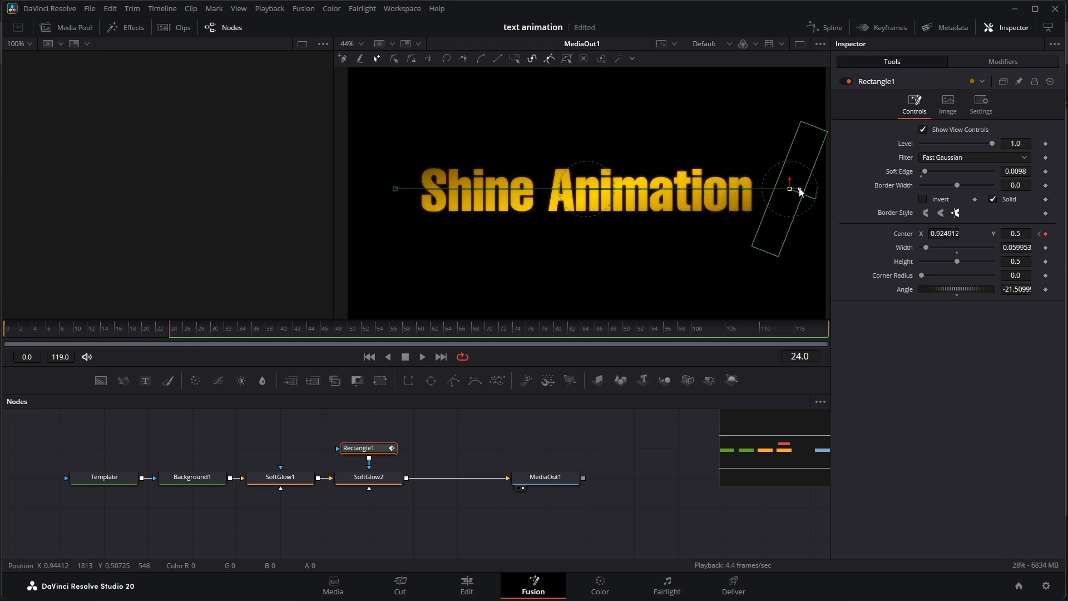
Ease the rectangle mask's center displacement keyframes with ease in and ease out set to 78
click(825, 29)
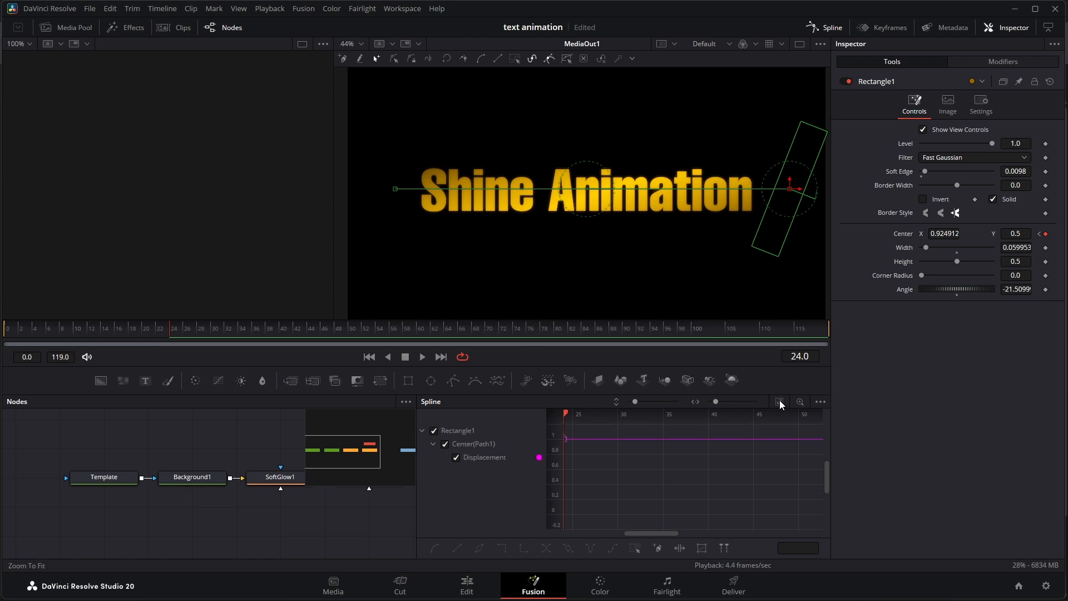
key(t)
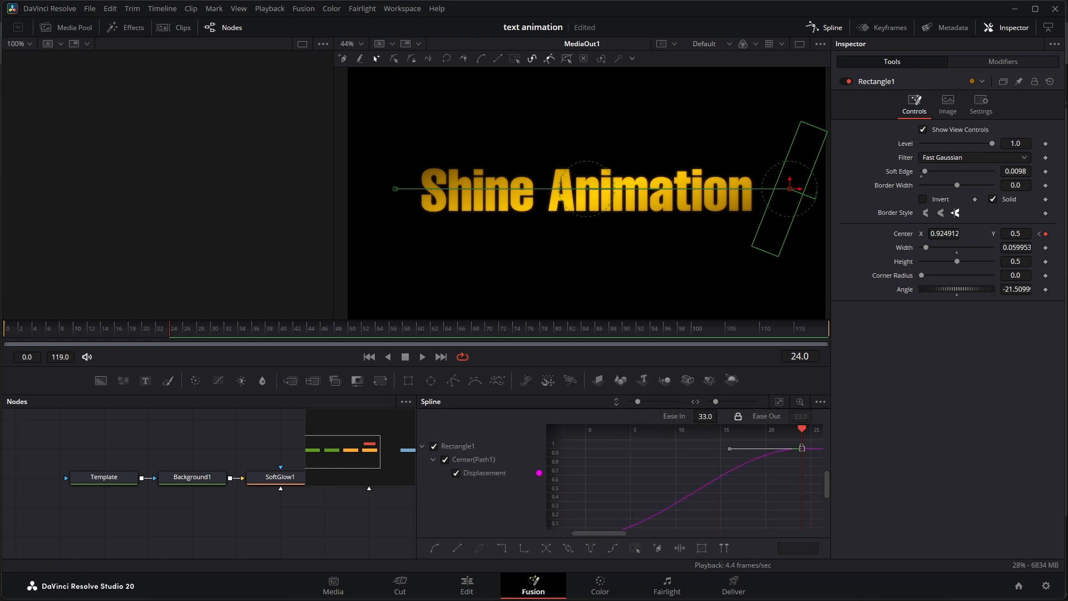
drag(706, 416, 731, 416)
scroll(673, 473, down, 1)
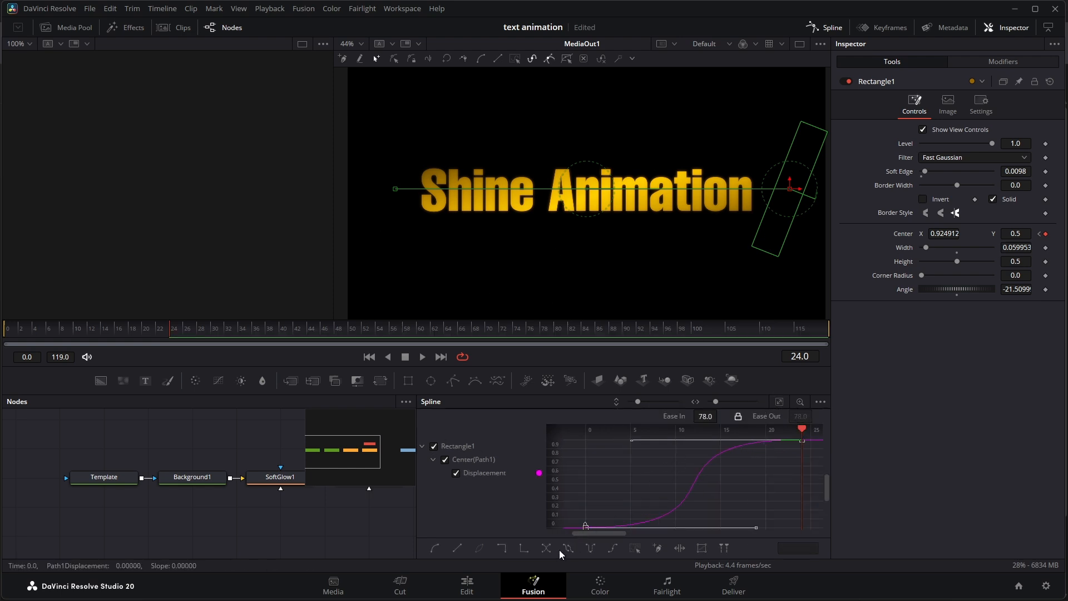
Loop the mask's displacement curve and play the shine animation from frame 0
click(568, 549)
click(2, 330)
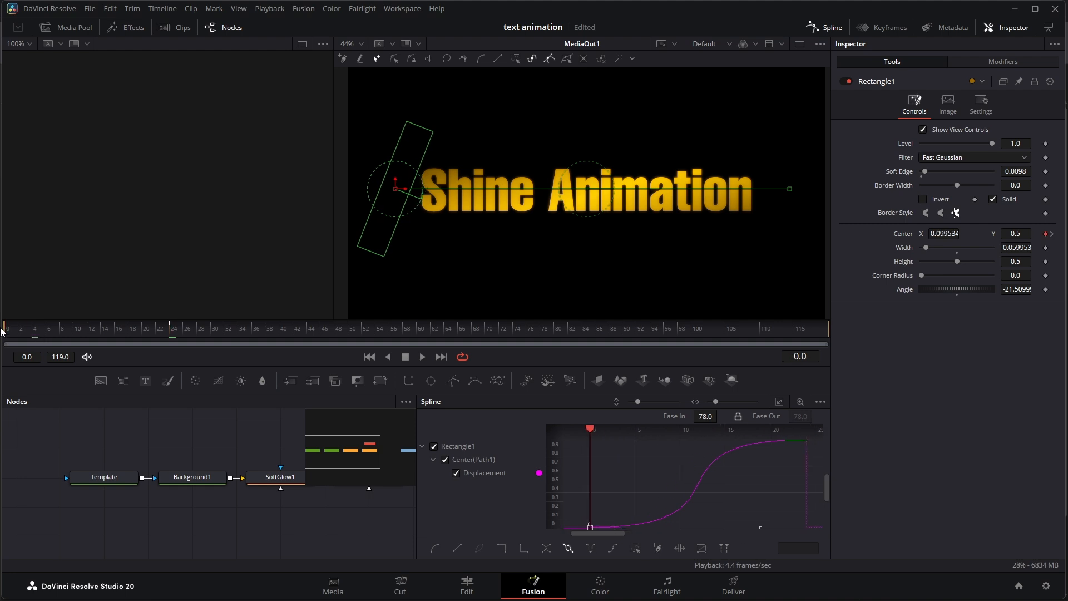
click(843, 27)
key(space)
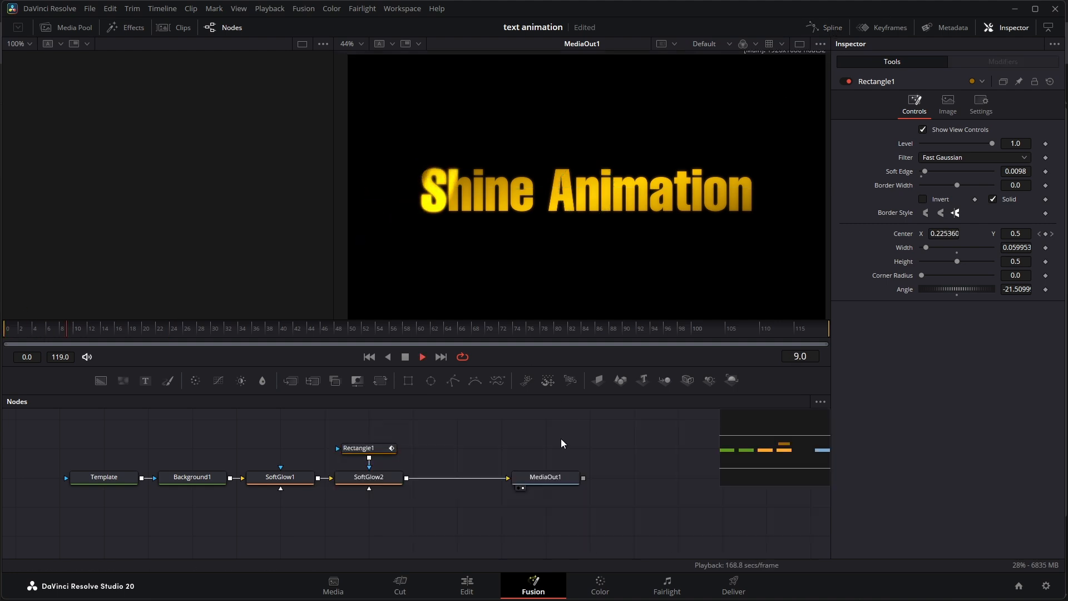
Make room after the Background1 node and insert an Edge Detect node between it and the first Soft Glow
drag(452, 476, 428, 457)
drag(72, 423, 157, 454)
drag(157, 455, 69, 455)
click(92, 458)
key(shift+space)
text(edge)
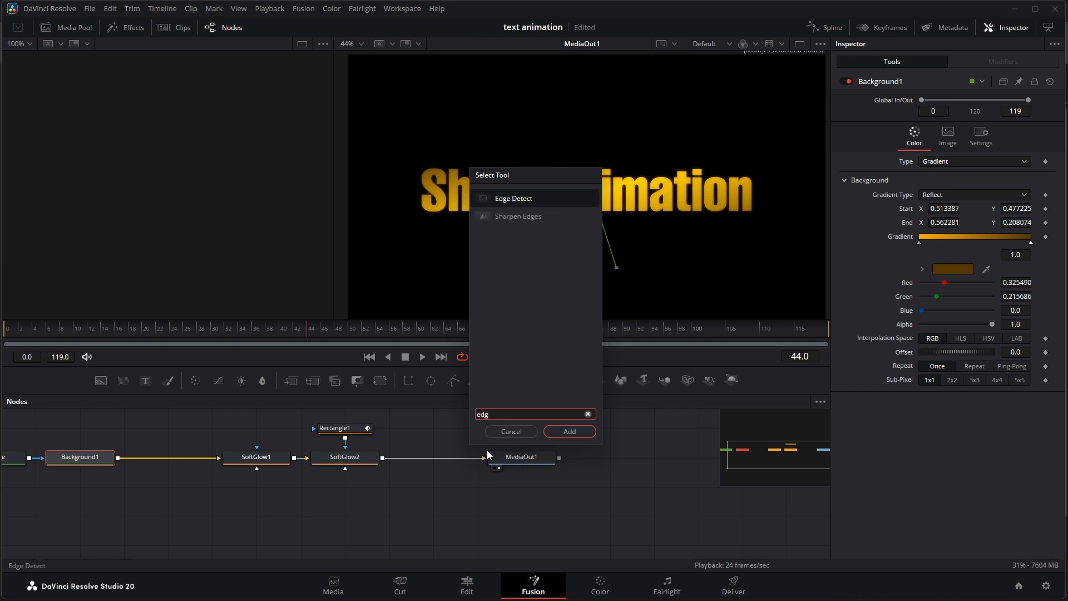
key(Return)
Merge the Background1 output with the Edge Detect output ahead of the first Soft Glow, and place Edge Detect directly below the Merge node
drag(177, 461, 111, 516)
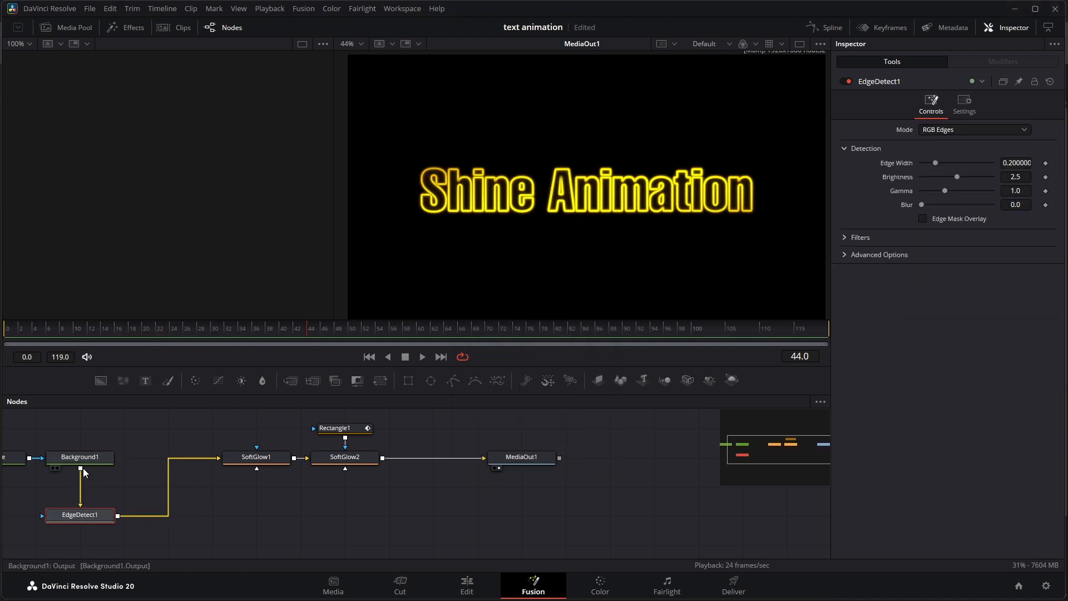
drag(81, 468, 169, 463)
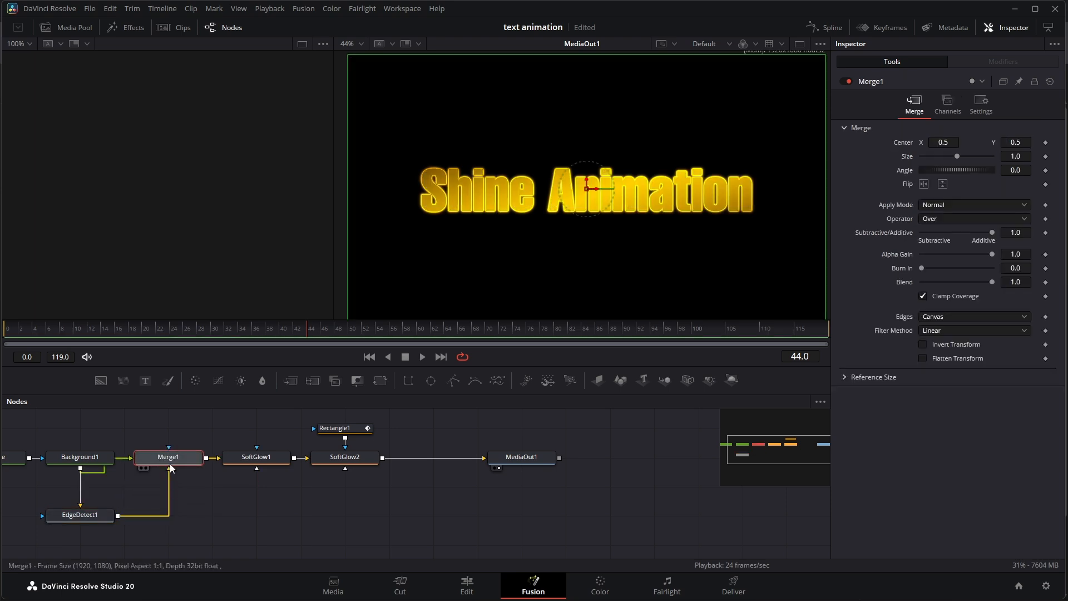
drag(78, 514, 166, 515)
click(166, 515)
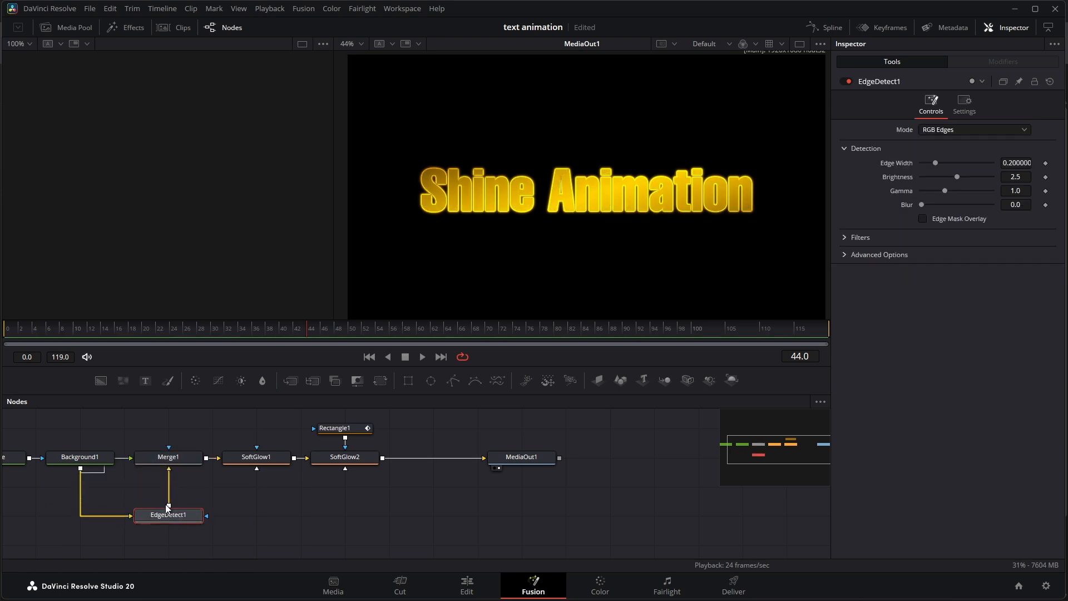
Set Edge Detect to Grayscale Edges with edge width about 0.159, brightness about 2.68 and gamma about 0.78, and play back the result
click(940, 130)
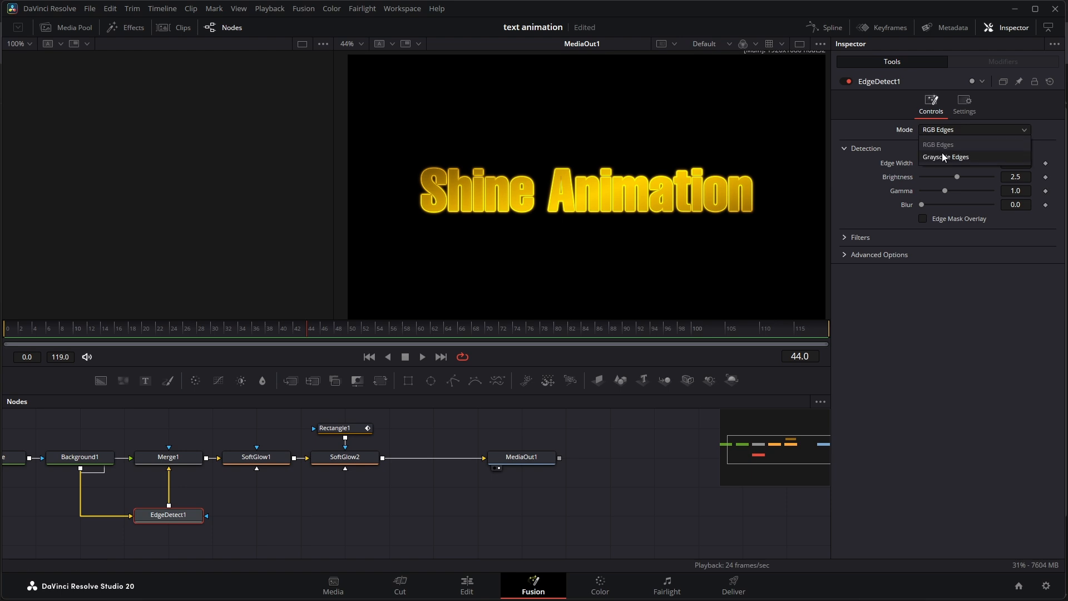
click(942, 154)
drag(937, 219, 943, 219)
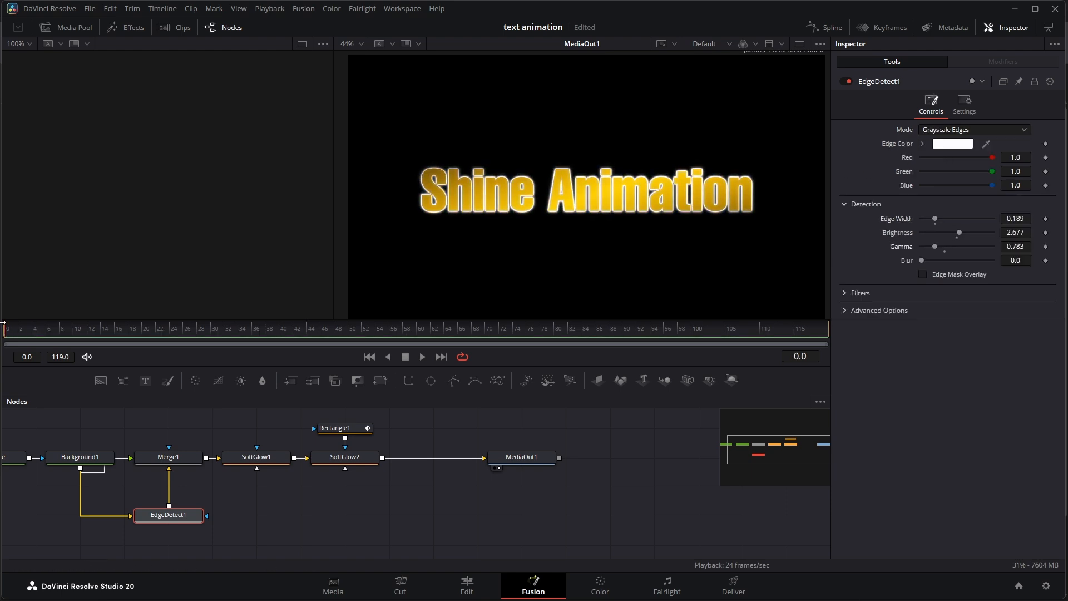
key(space)
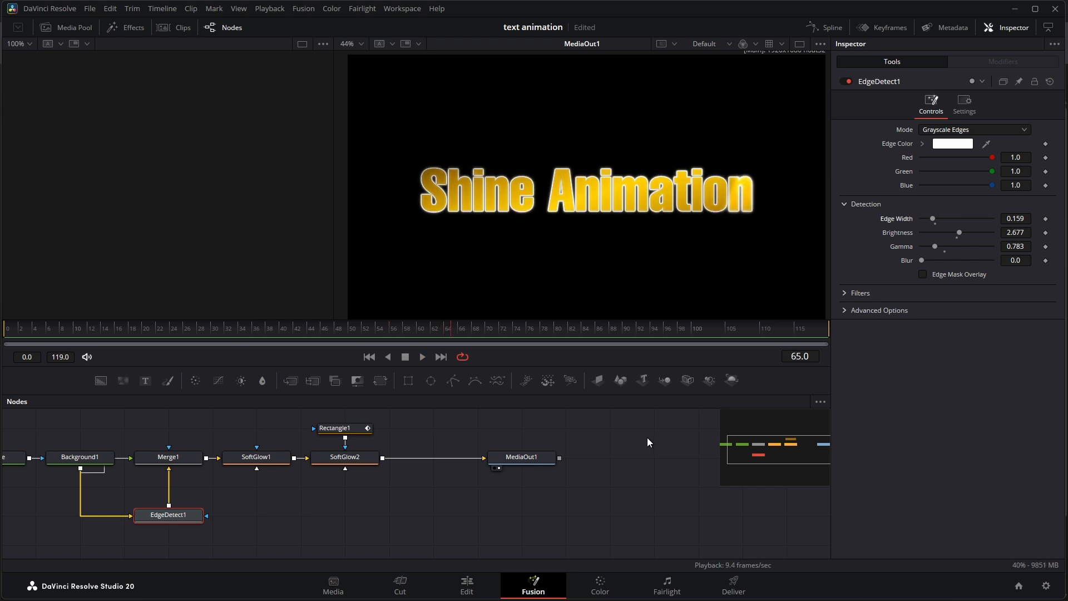
key(space)
Fit the rectangle mask's center displacement keyframes in the Keyframes editor and shift the end keyframe to extend the sweep
click(882, 28)
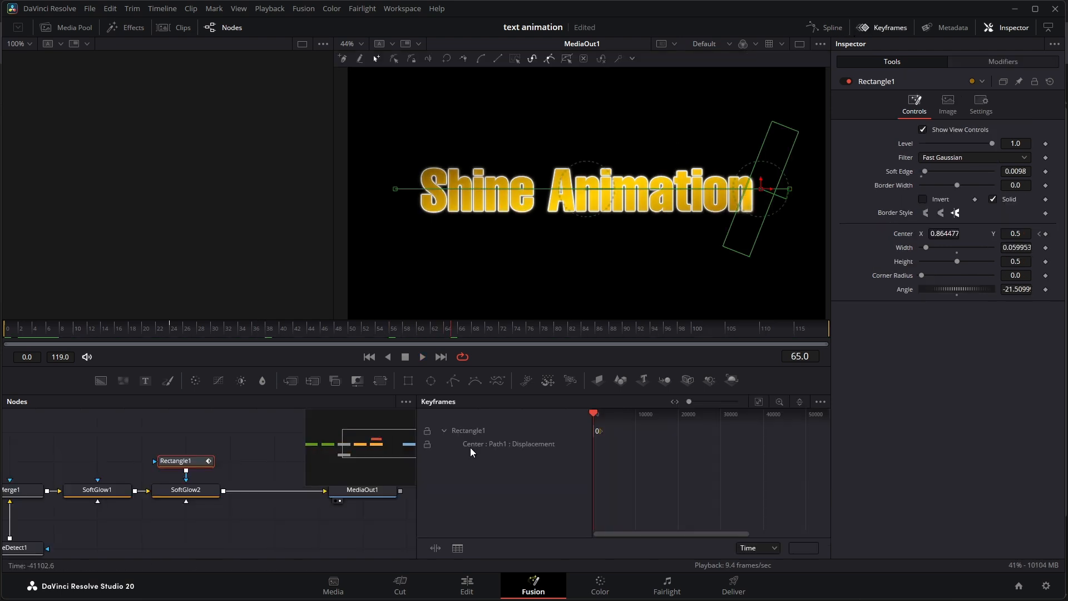
click(760, 402)
drag(653, 446, 663, 446)
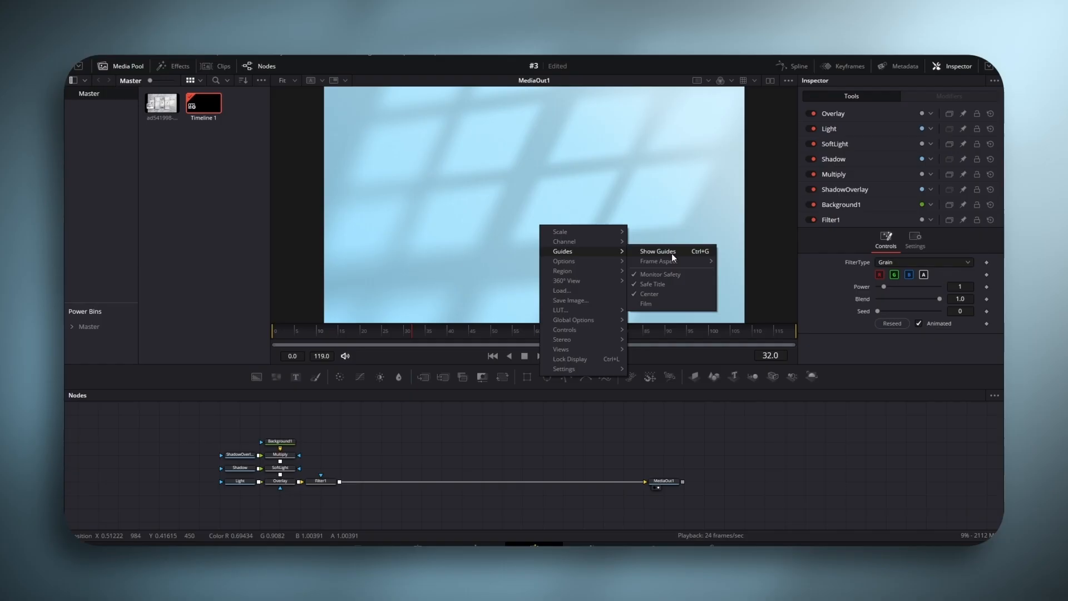
Show the guides over the window-light background in the MediaOut1 viewer
click(672, 242)
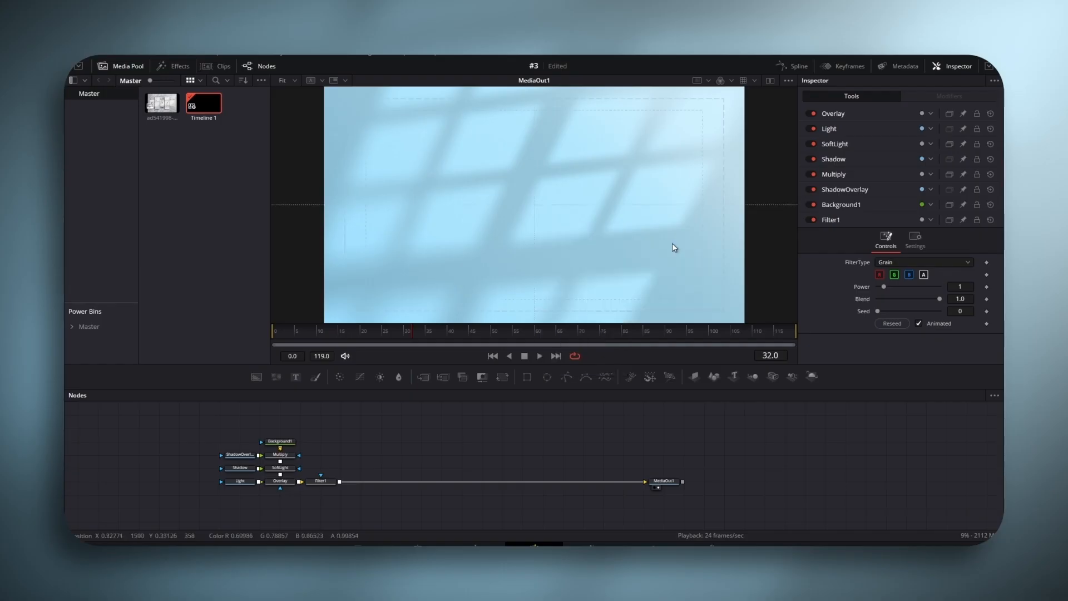